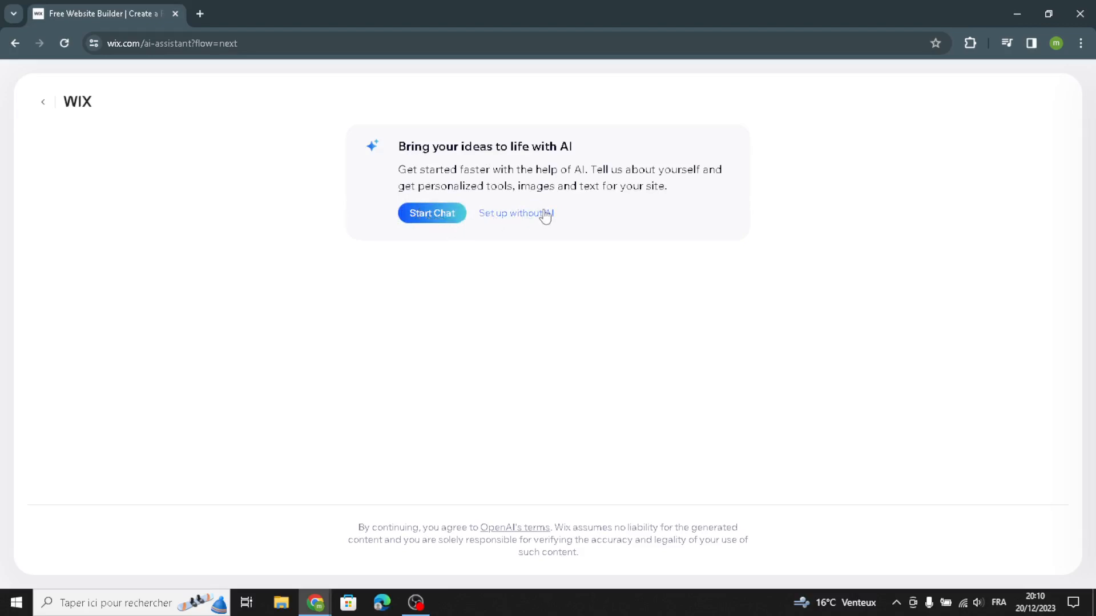
Step: Start the site setup without AI, search the website types for "stationery and paper goods" and choose Paper Supplier
{"action": "left_click", "coordinate": [505, 217]}
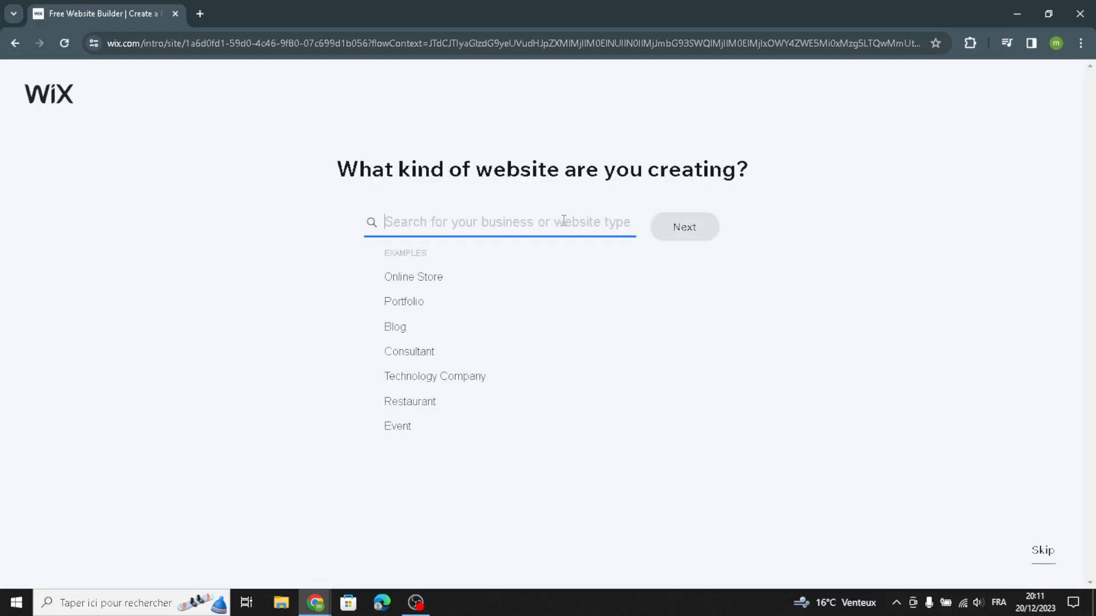
{"action": "type", "text": "stati"}
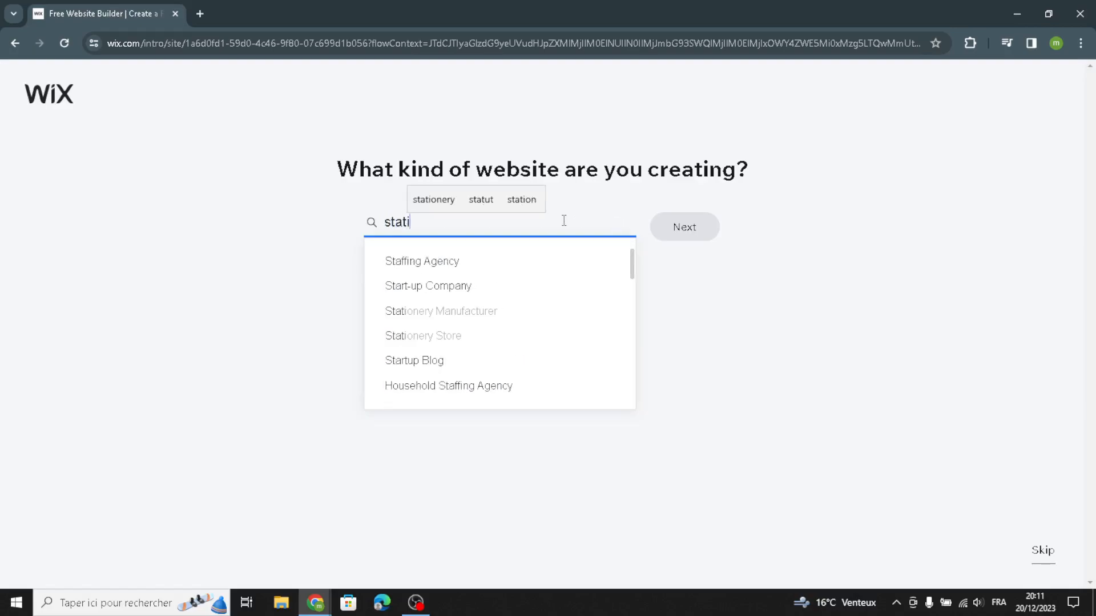
{"action": "type", "text": "onery"}
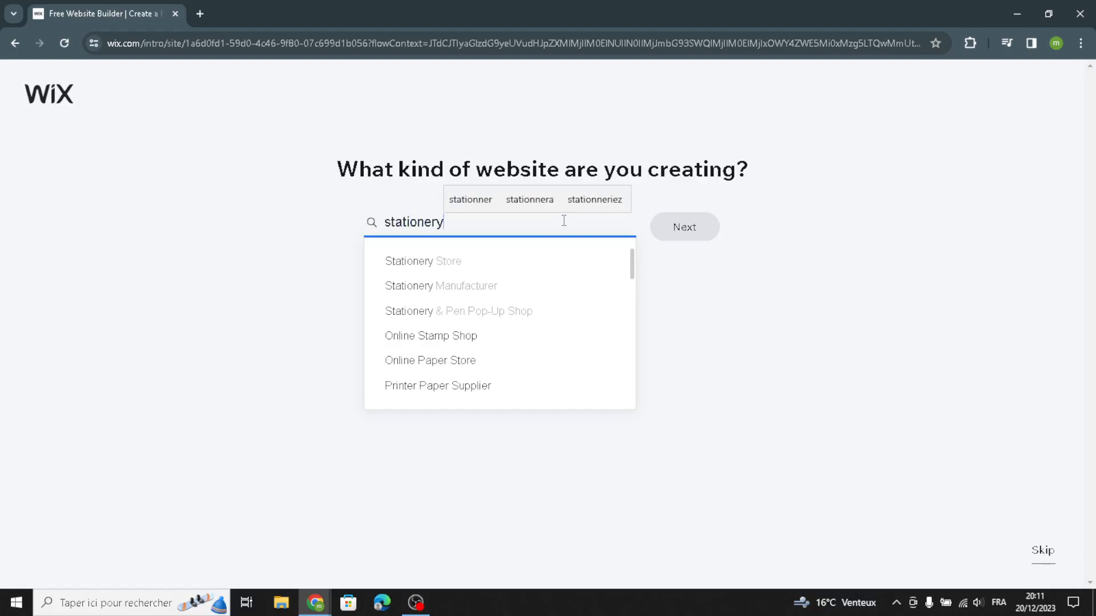
{"action": "type", "text": "and "}
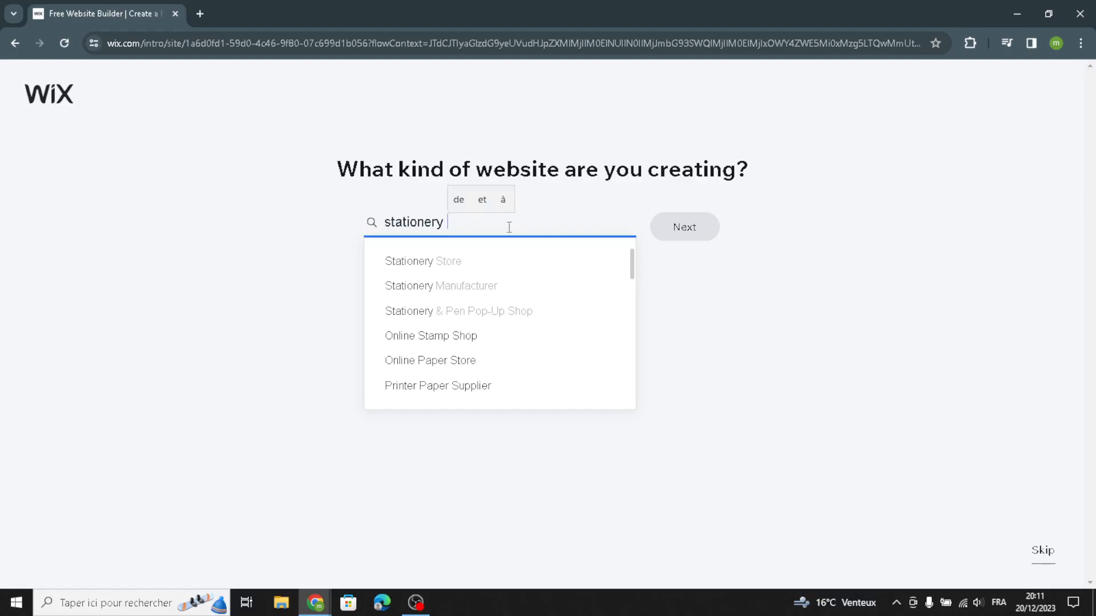
{"action": "type", "text": "paper"}
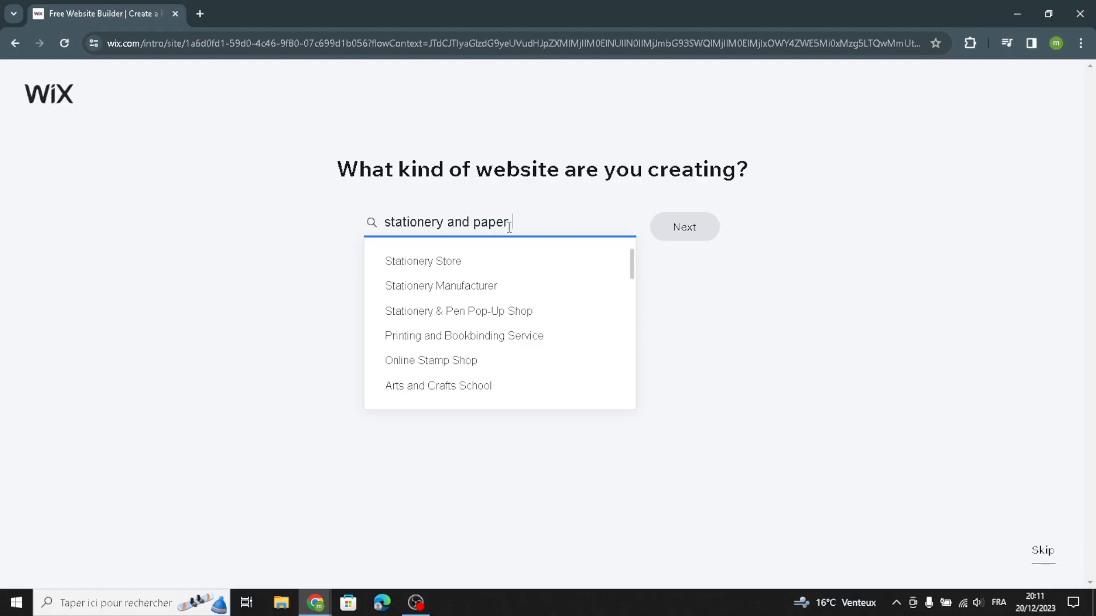
{"action": "type", "text": " goodq"}
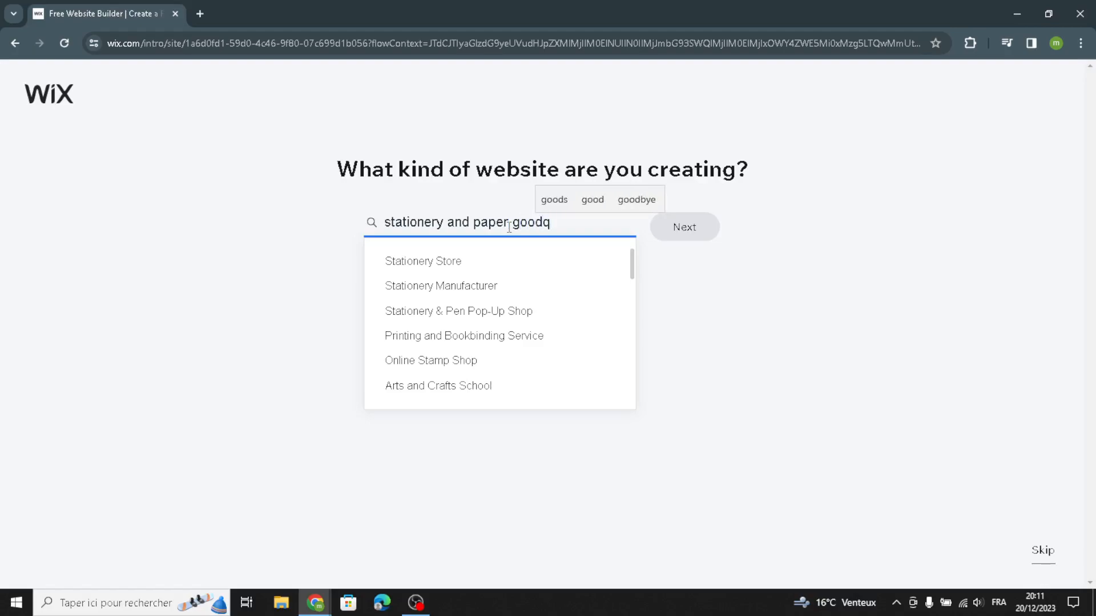
{"action": "key", "text": "BackSpace"}
{"action": "type", "text": "s"}
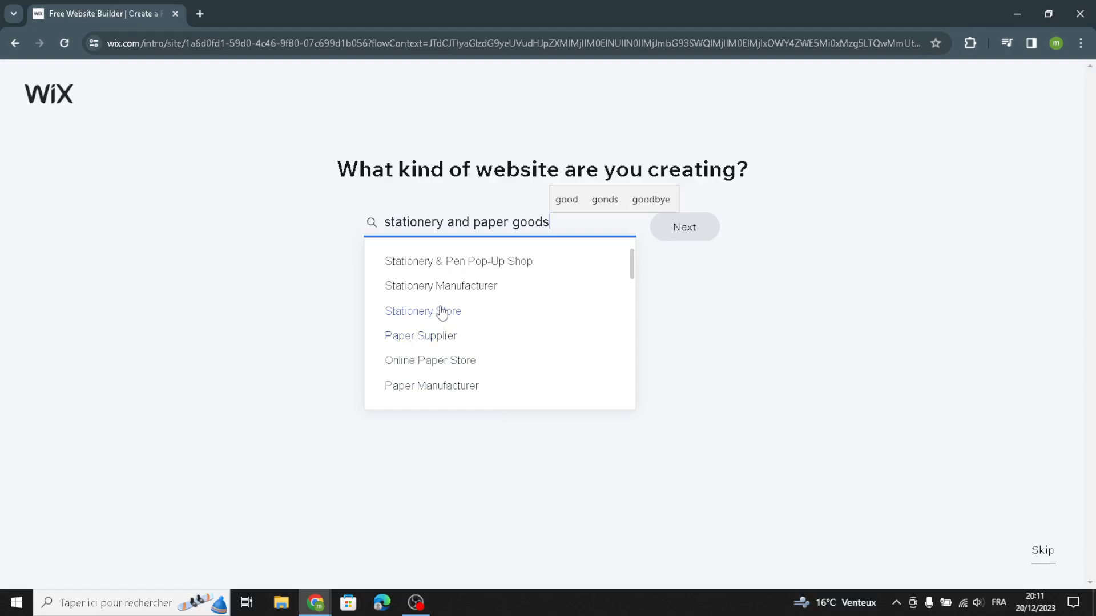
{"action": "left_click", "coordinate": [430, 338]}
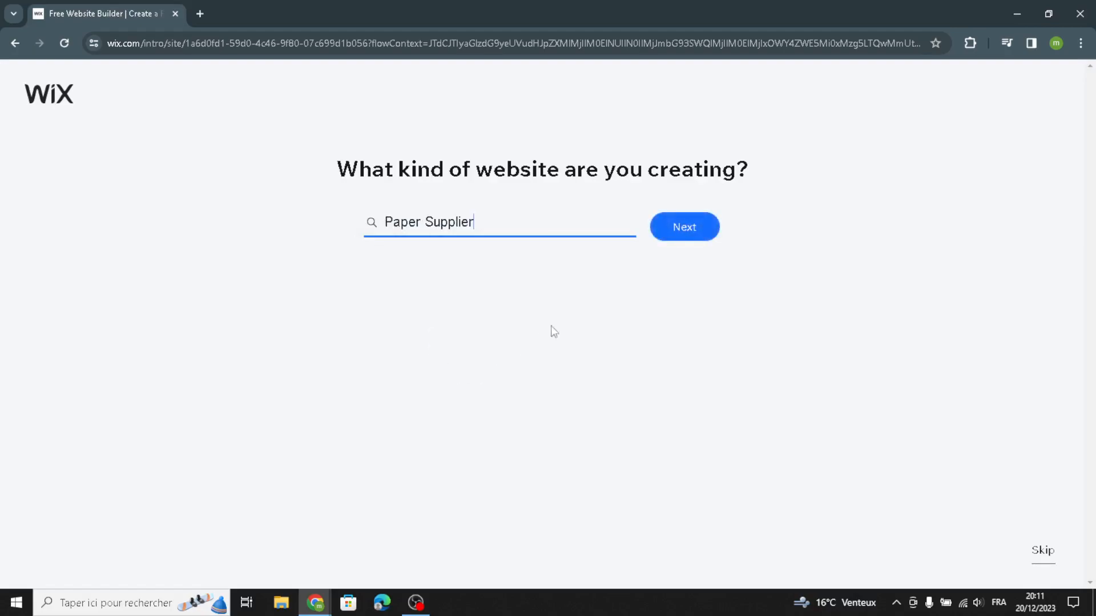
{"action": "left_click", "coordinate": [682, 233]}
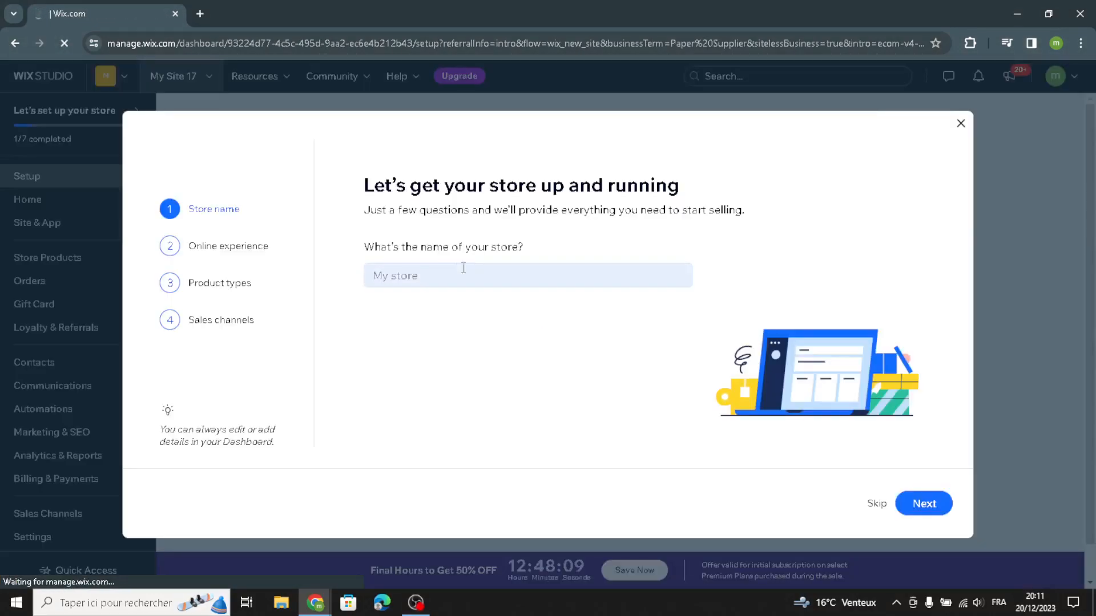
Step: Name the store PaperCraft Haven and continue past the online experience question without choosing an answer
{"action": "left_click", "coordinate": [446, 279]}
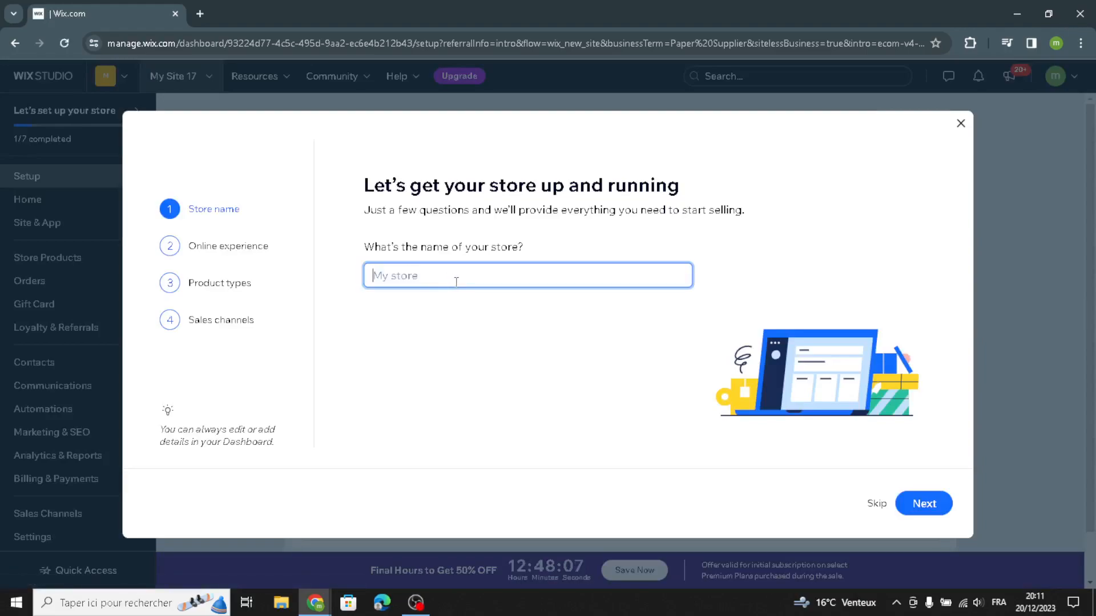
{"action": "type", "text": "PaperCraft Haven"}
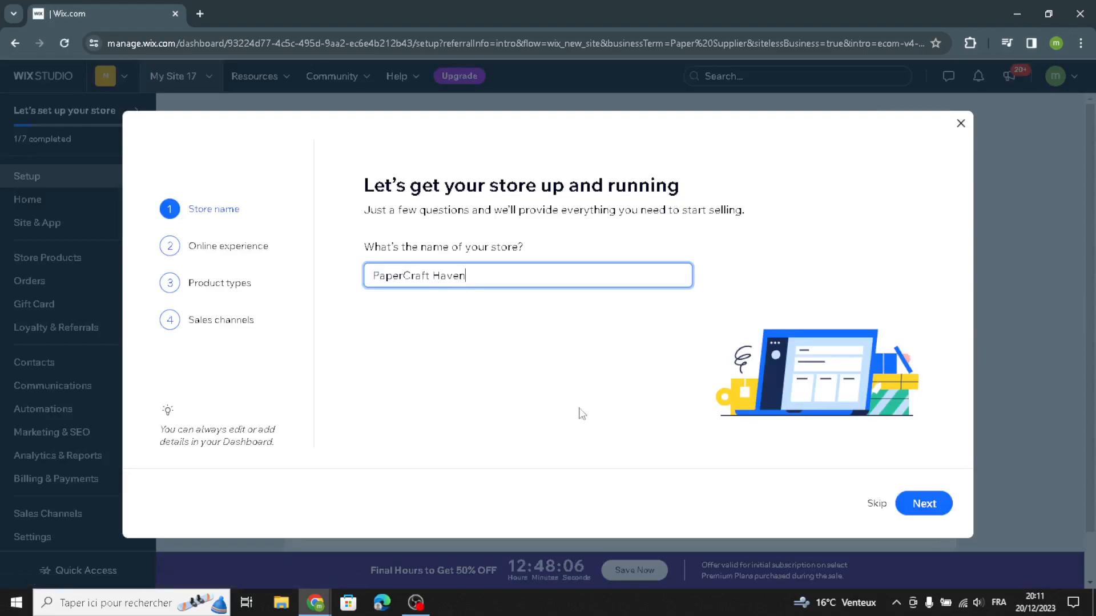
{"action": "left_click", "coordinate": [918, 505]}
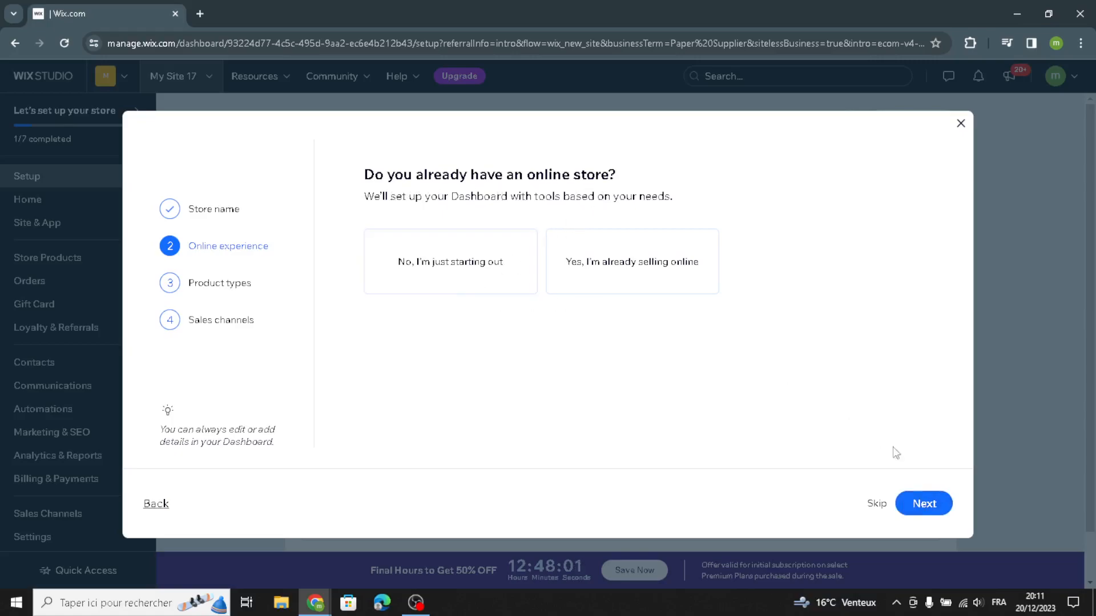
{"action": "left_click", "coordinate": [928, 505]}
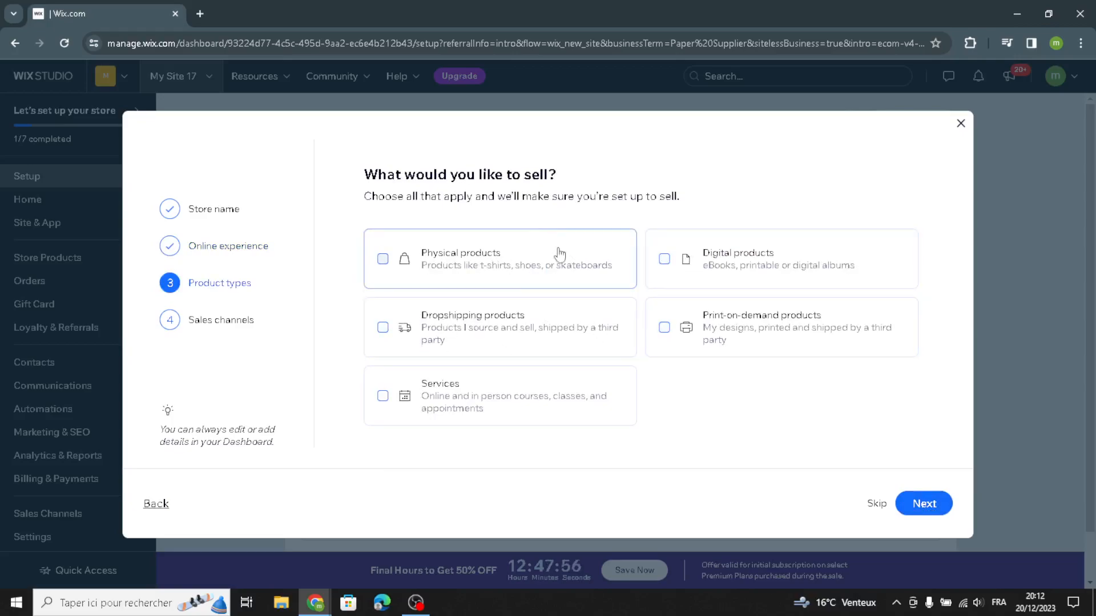
Step: Choose physical products to sell through the online store, mobile app, and marketplaces and social media, and continue to the dashboard
{"action": "left_click", "coordinate": [557, 280]}
{"action": "left_click", "coordinate": [925, 505]}
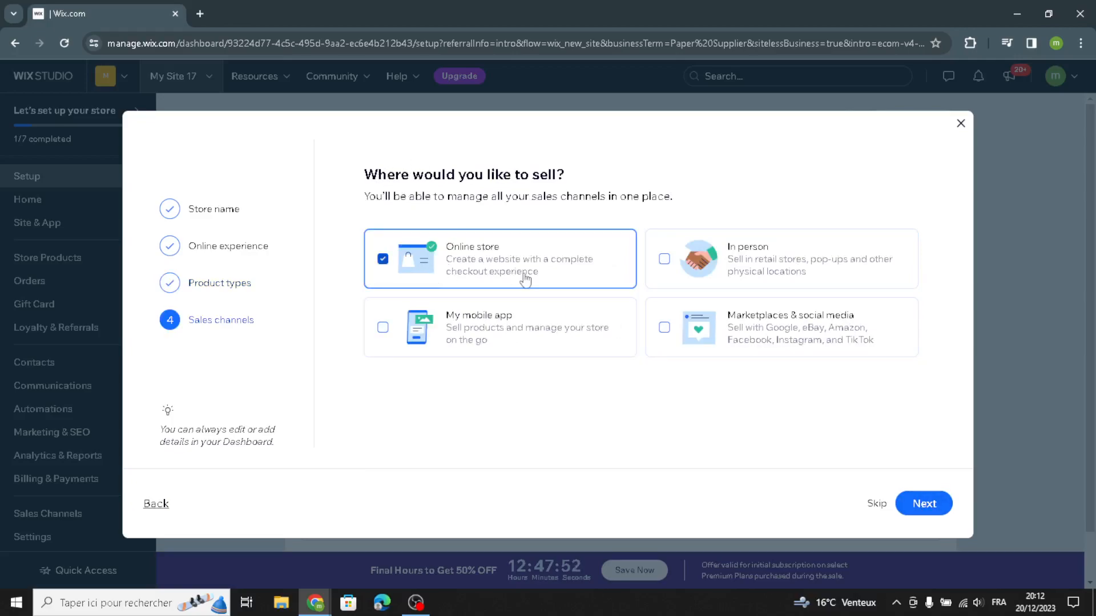
{"action": "left_click", "coordinate": [526, 336]}
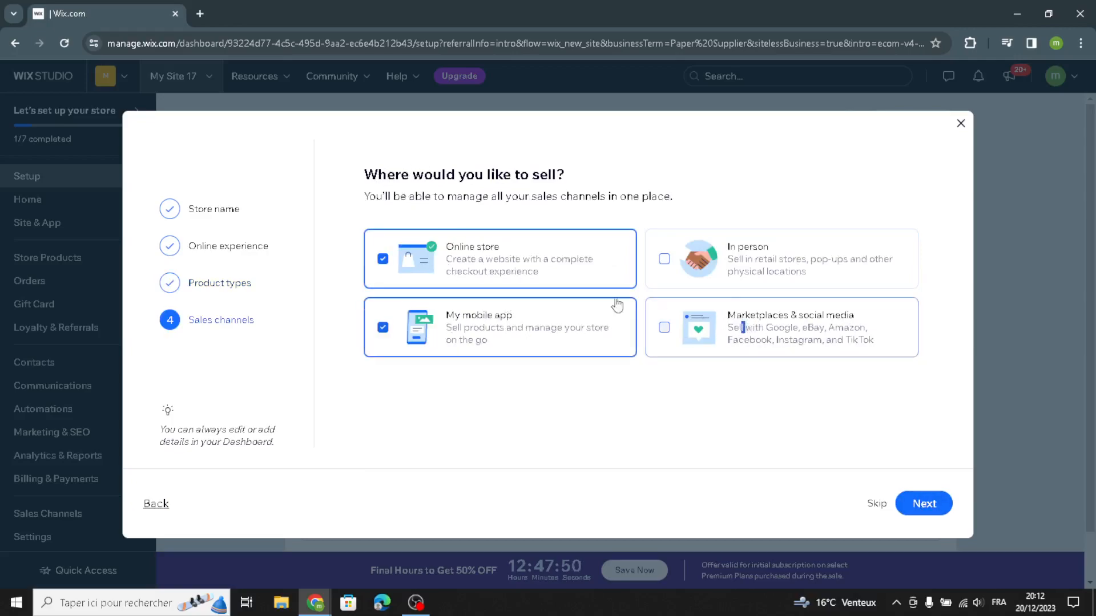
{"action": "left_click", "coordinate": [776, 353]}
{"action": "left_click", "coordinate": [919, 504]}
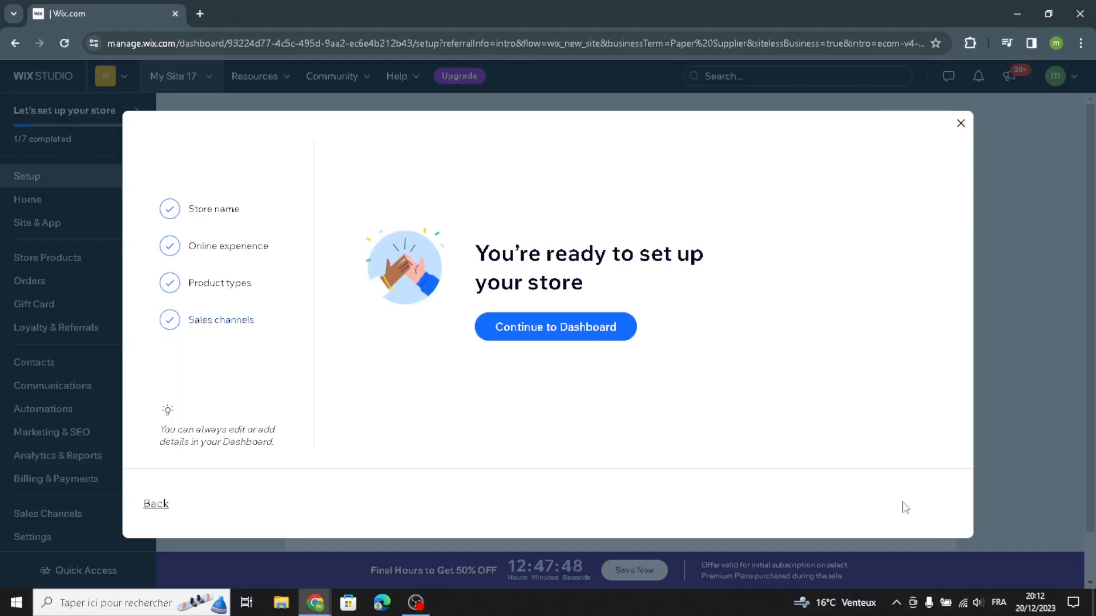
{"action": "left_click", "coordinate": [584, 328]}
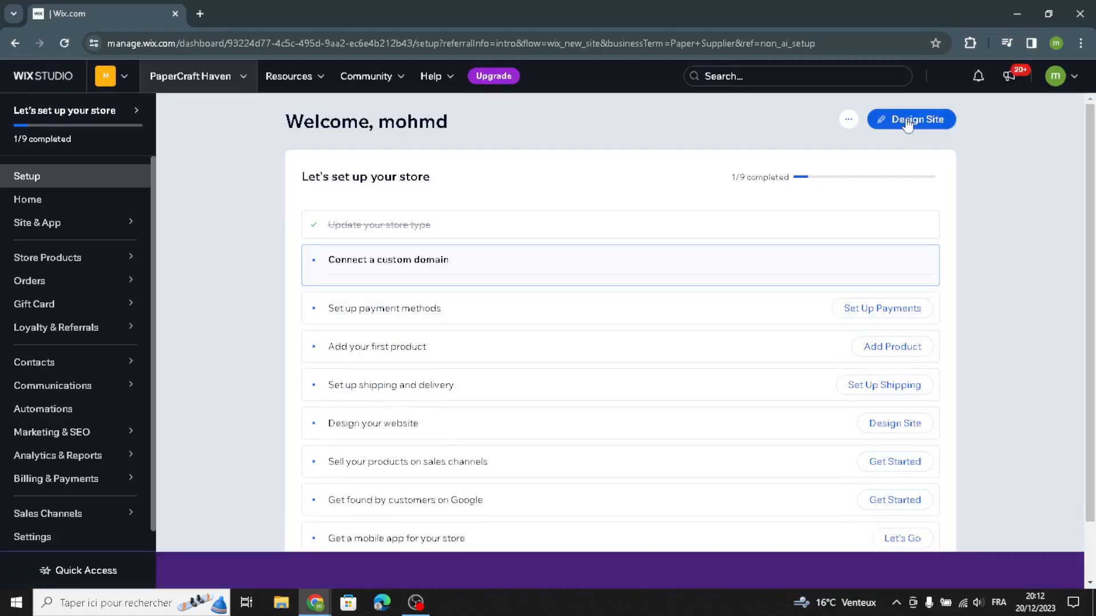
Step: Start designing the site by letting Wix create it, and accept the prefilled business info
{"action": "left_click", "coordinate": [893, 139]}
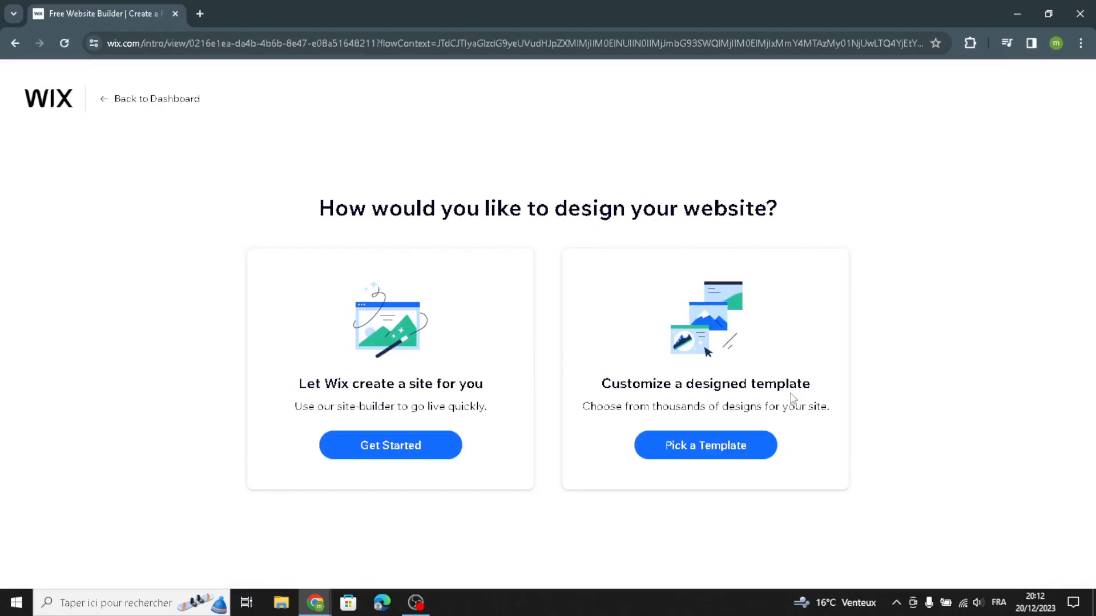
{"action": "left_click", "coordinate": [422, 452]}
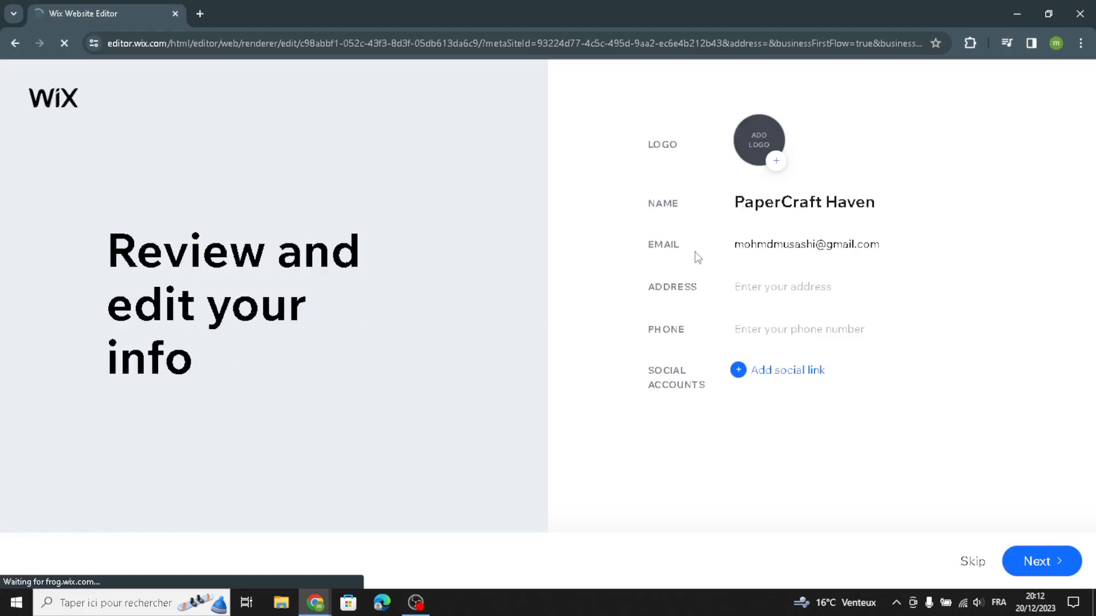
{"action": "left_click", "coordinate": [1045, 561]}
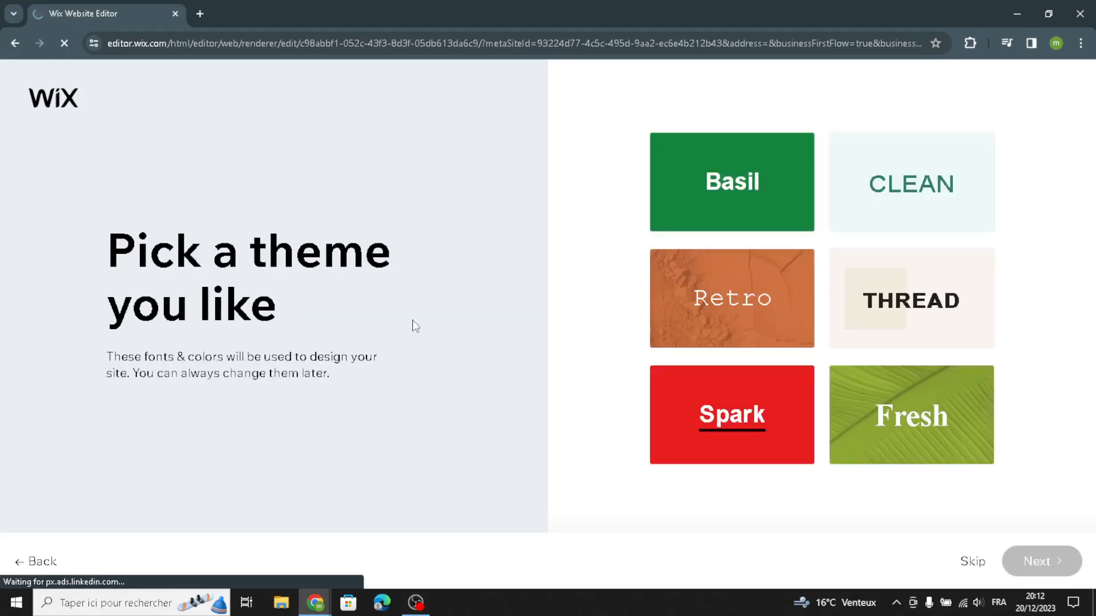
Step: Pick the Thread theme and the homepage design with the open book header image
{"action": "left_click", "coordinate": [873, 297]}
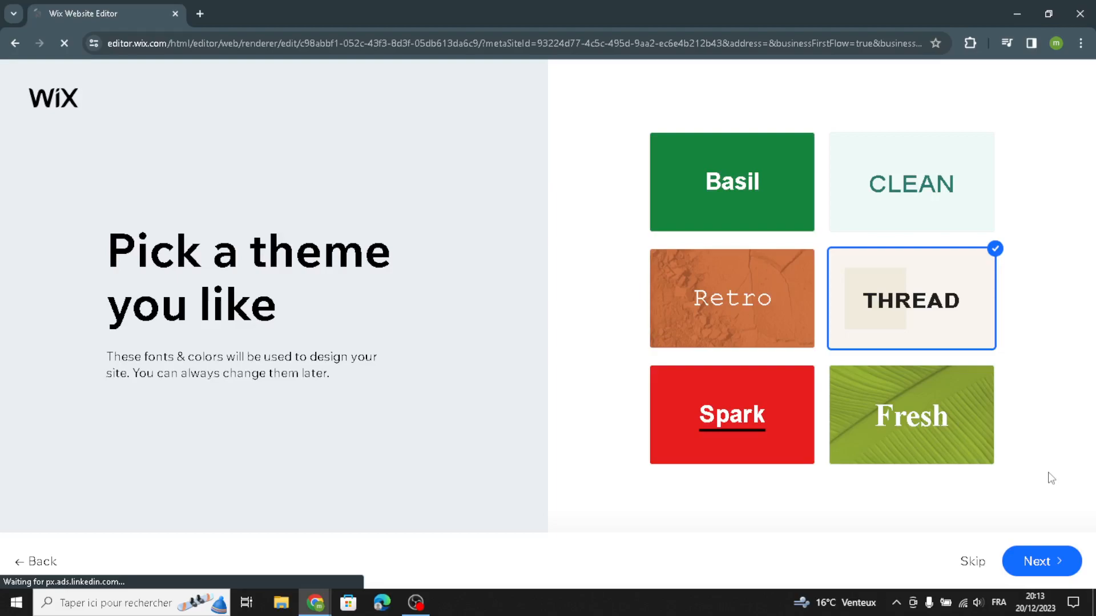
{"action": "left_click", "coordinate": [1038, 549]}
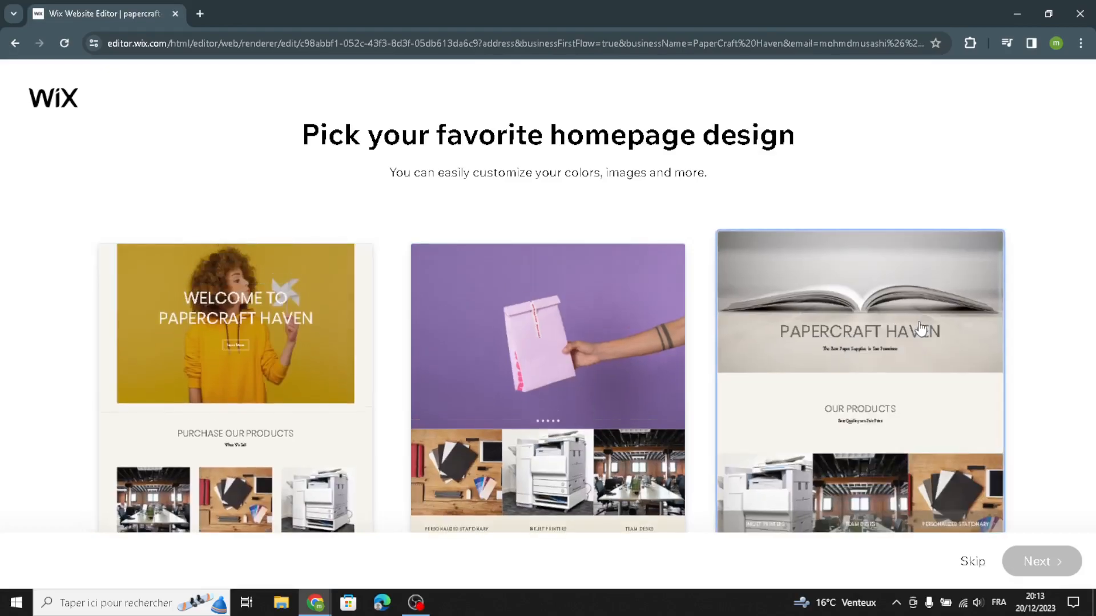
{"action": "left_click", "coordinate": [912, 331]}
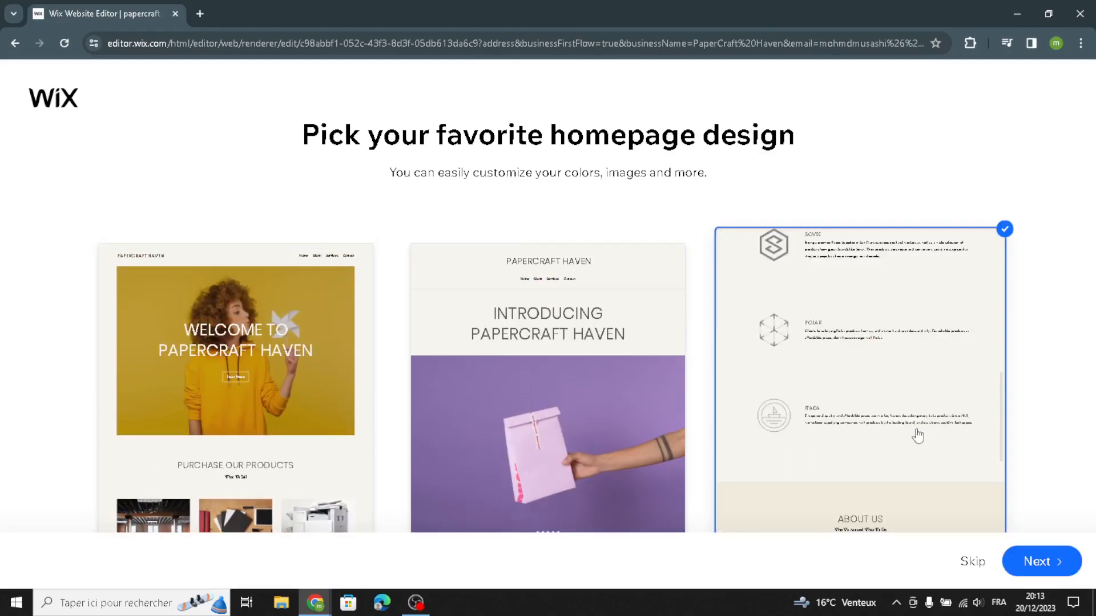
{"action": "left_click", "coordinate": [1051, 577]}
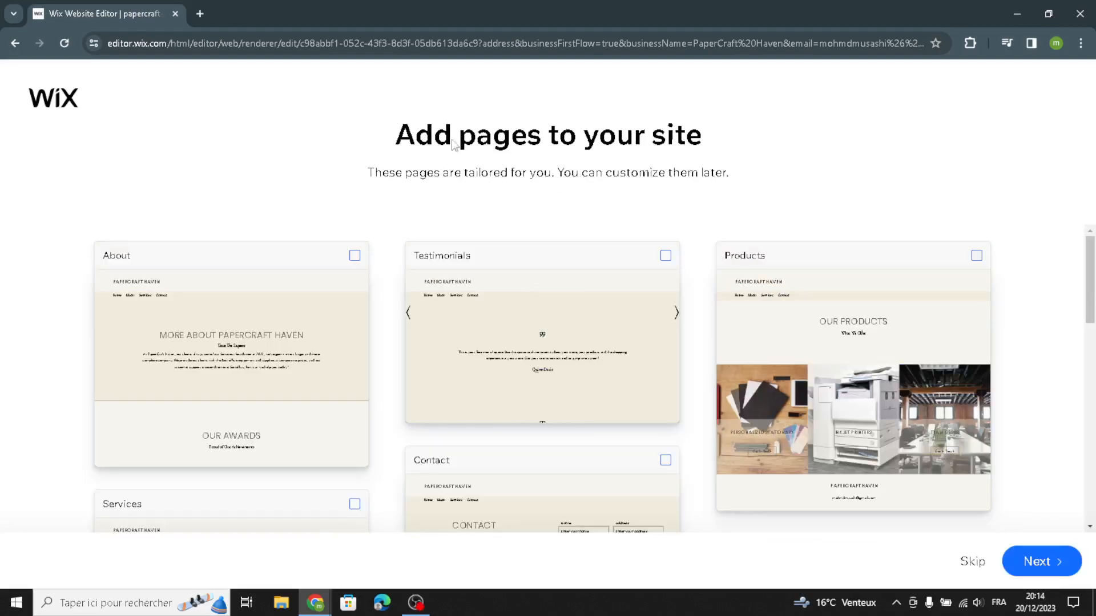
Step: Add the suggested Services page to the site and open the finished site in the editor
{"action": "scroll", "coordinate": [875, 263], "scroll_direction": "down", "scroll_amount": 3}
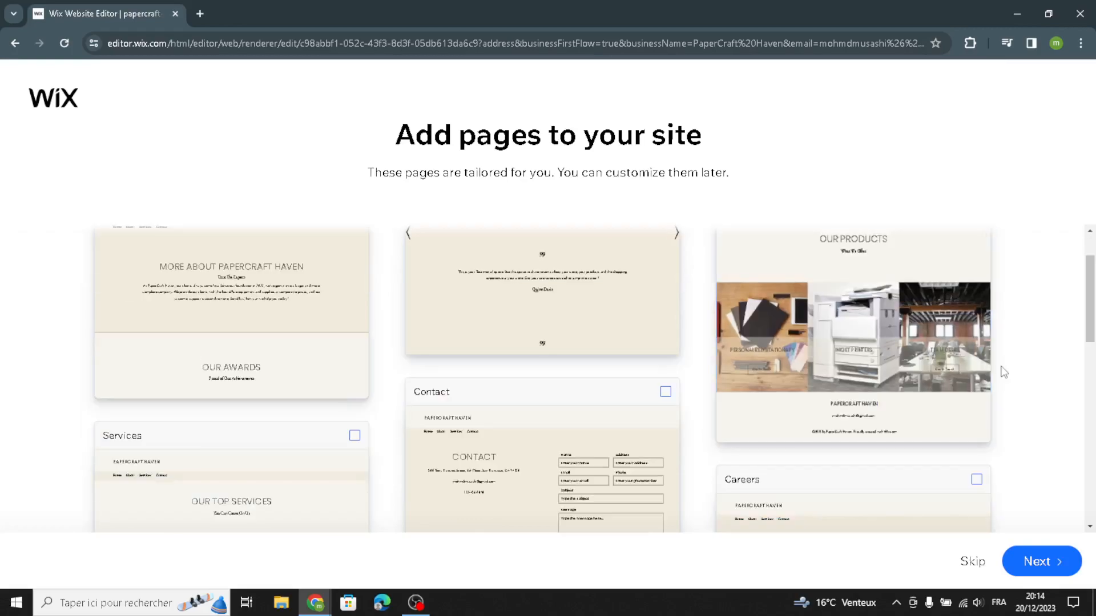
{"action": "scroll", "coordinate": [877, 371], "scroll_direction": "down", "scroll_amount": 3}
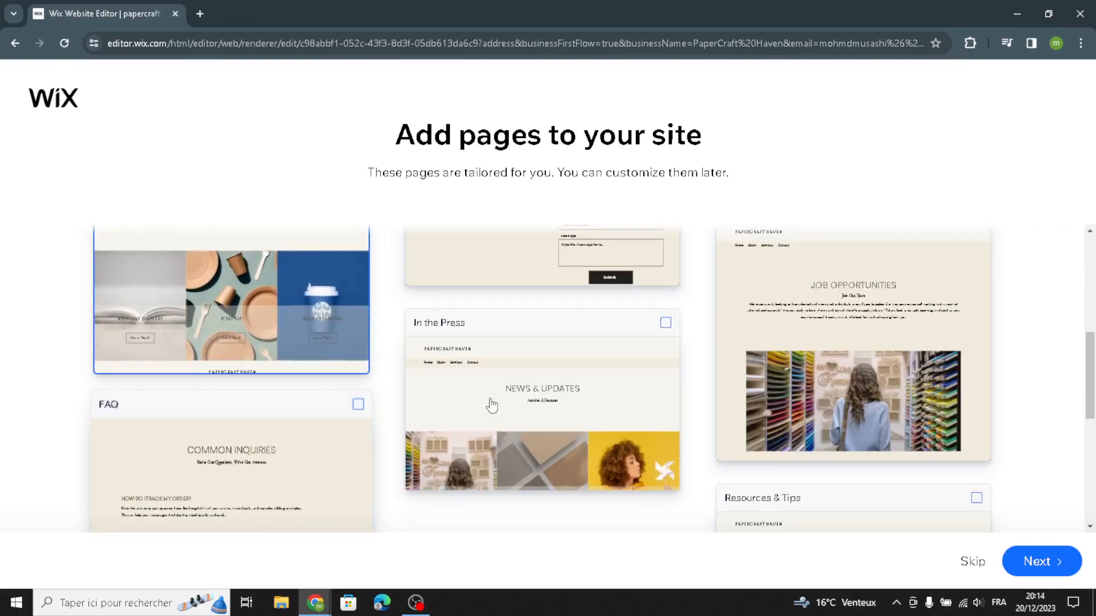
{"action": "scroll", "coordinate": [1035, 502], "scroll_direction": "down", "scroll_amount": 4}
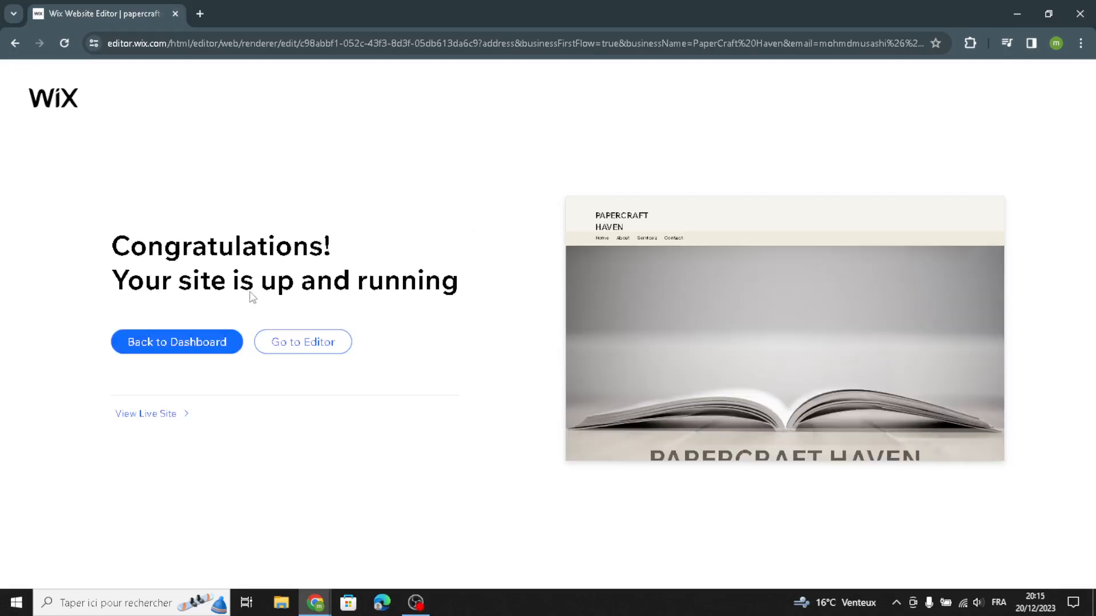
{"action": "left_click", "coordinate": [307, 345]}
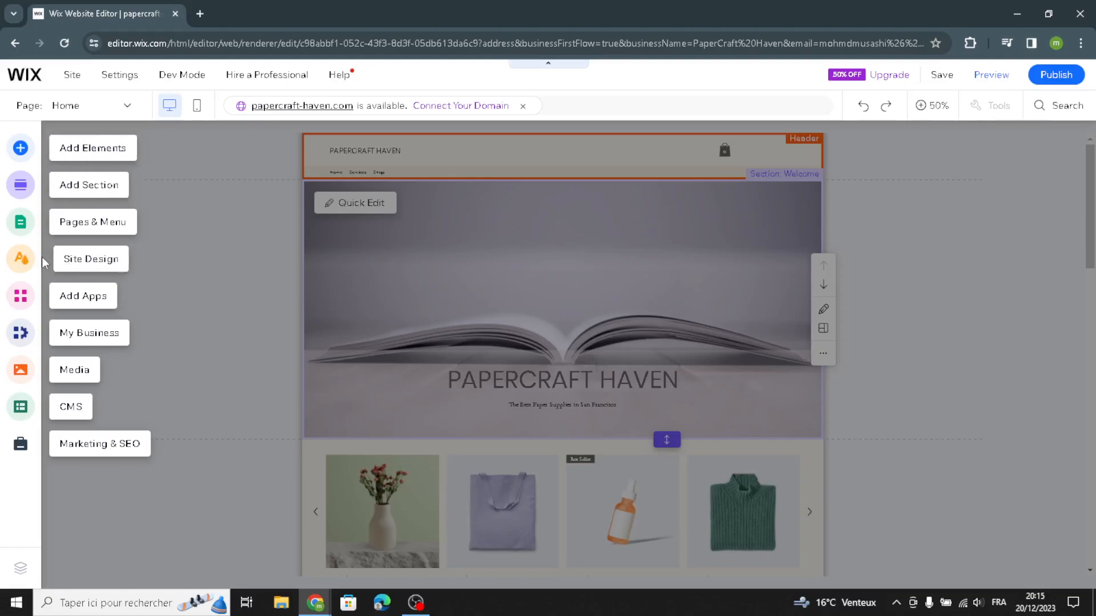
Step: Examine the elements available to add, including the text, image, button and decorative shape and line categories
{"action": "left_click", "coordinate": [79, 156]}
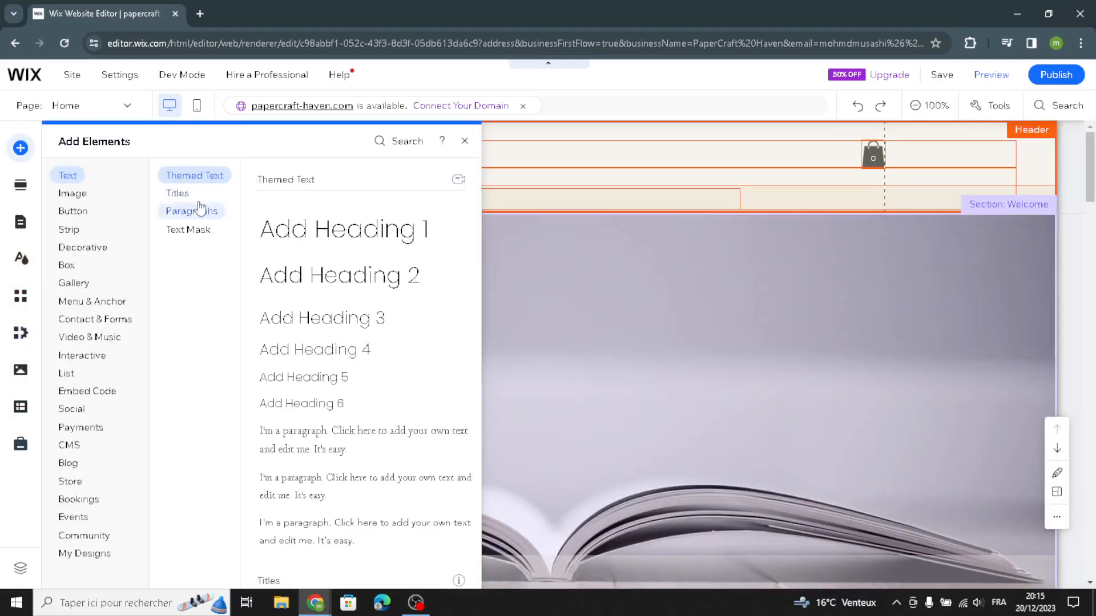
{"action": "left_click", "coordinate": [179, 200]}
{"action": "left_click", "coordinate": [183, 216]}
{"action": "left_click", "coordinate": [181, 234]}
{"action": "left_click", "coordinate": [78, 194]}
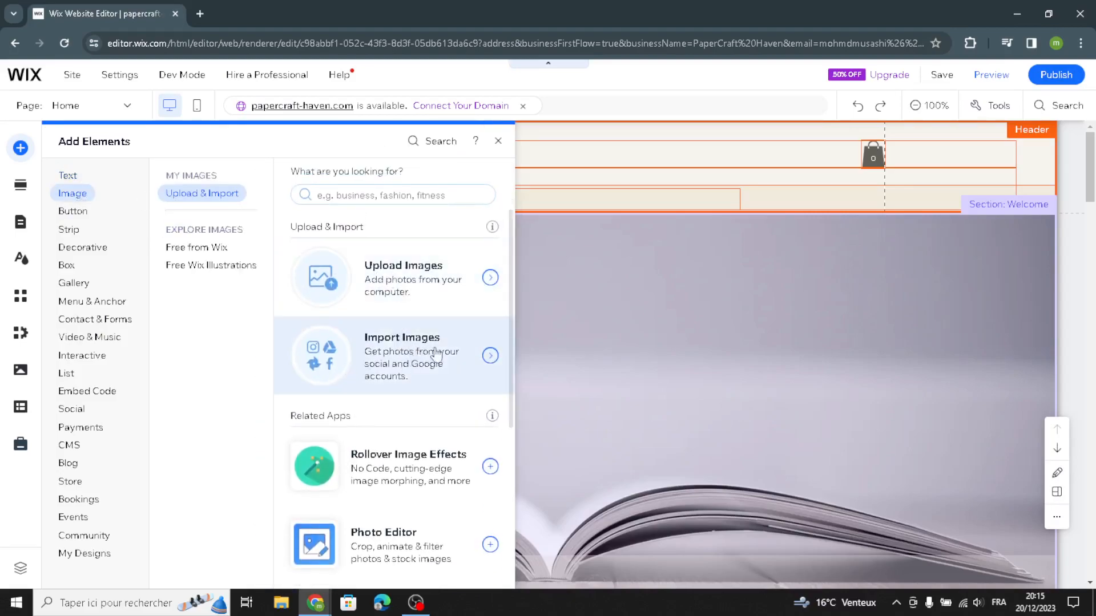
{"action": "left_click", "coordinate": [69, 211]}
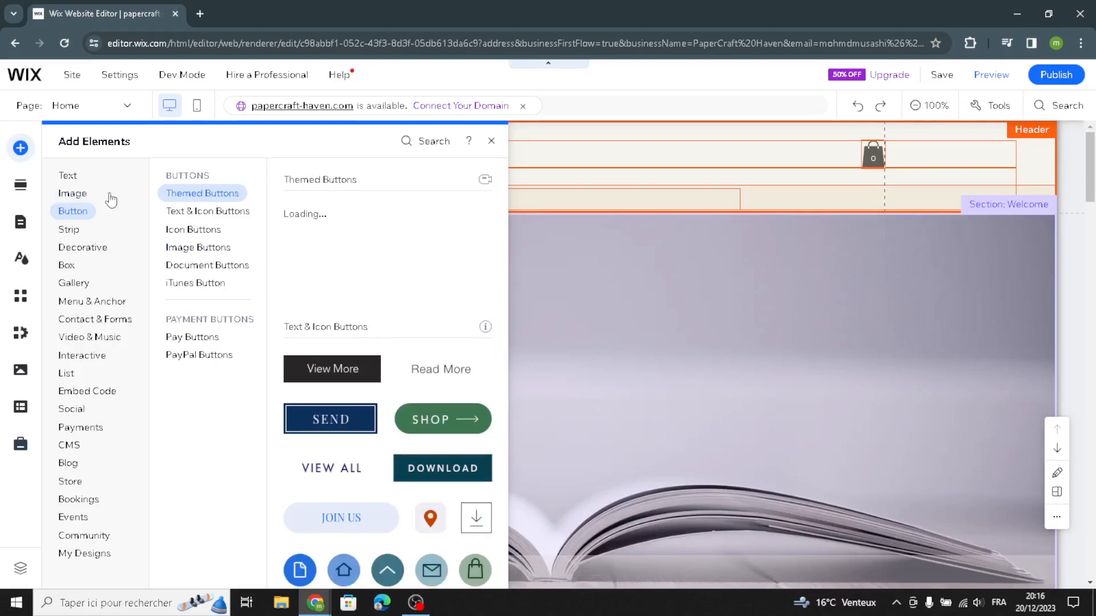
{"action": "left_click", "coordinate": [87, 255]}
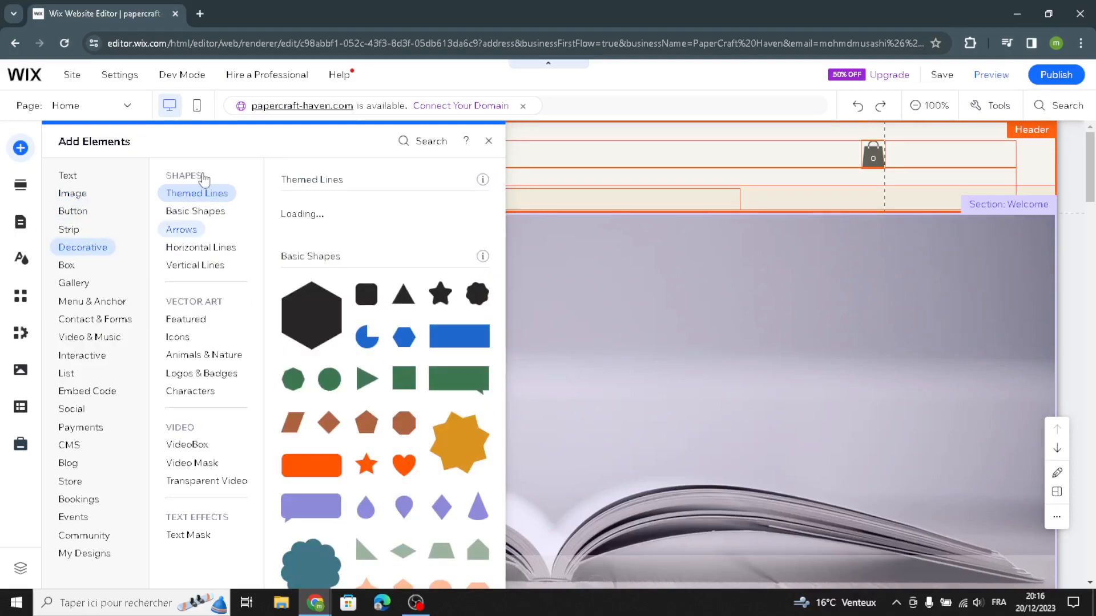
{"action": "left_click", "coordinate": [194, 212]}
{"action": "left_click", "coordinate": [186, 231]}
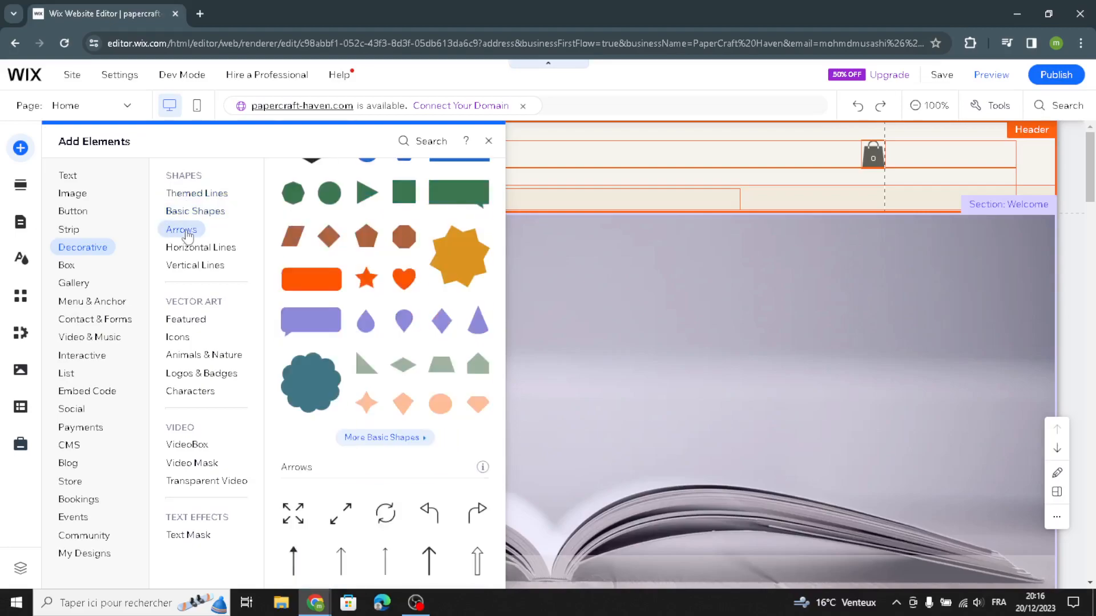
{"action": "left_click", "coordinate": [177, 247]}
{"action": "left_click", "coordinate": [191, 265]}
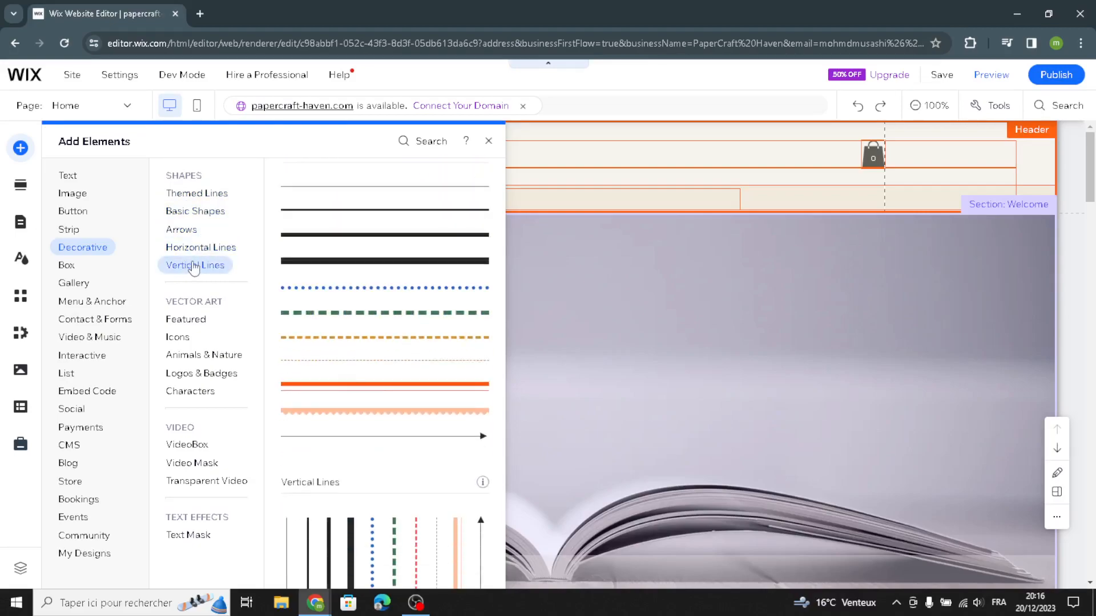
Step: Examine the available section categories and the site design options for theme, background and page transitions
{"action": "left_click", "coordinate": [19, 188]}
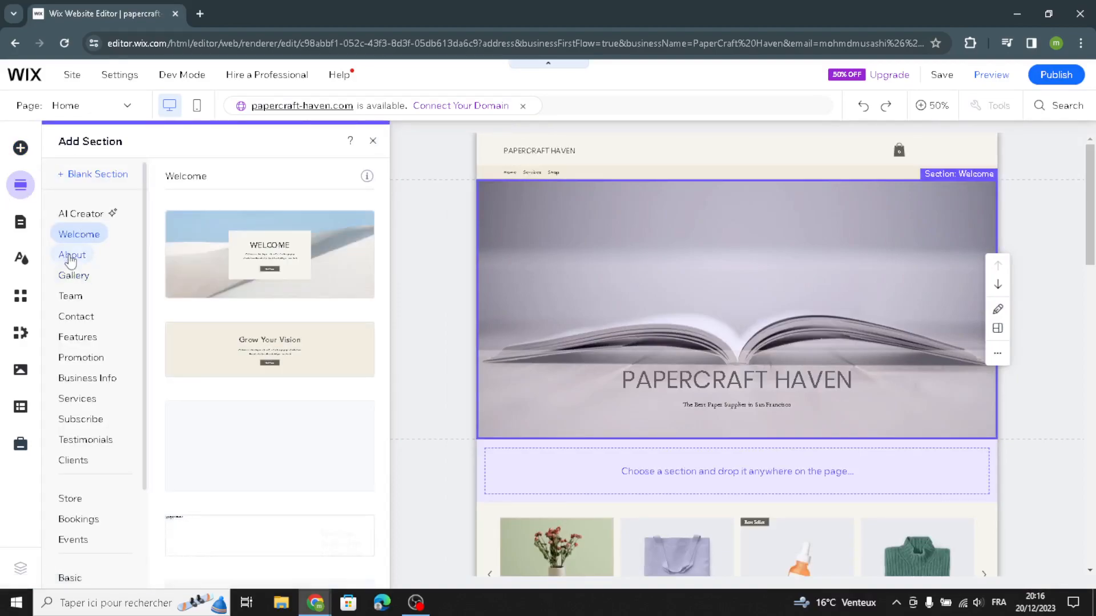
{"action": "scroll", "coordinate": [71, 342], "scroll_direction": "down", "scroll_amount": 2}
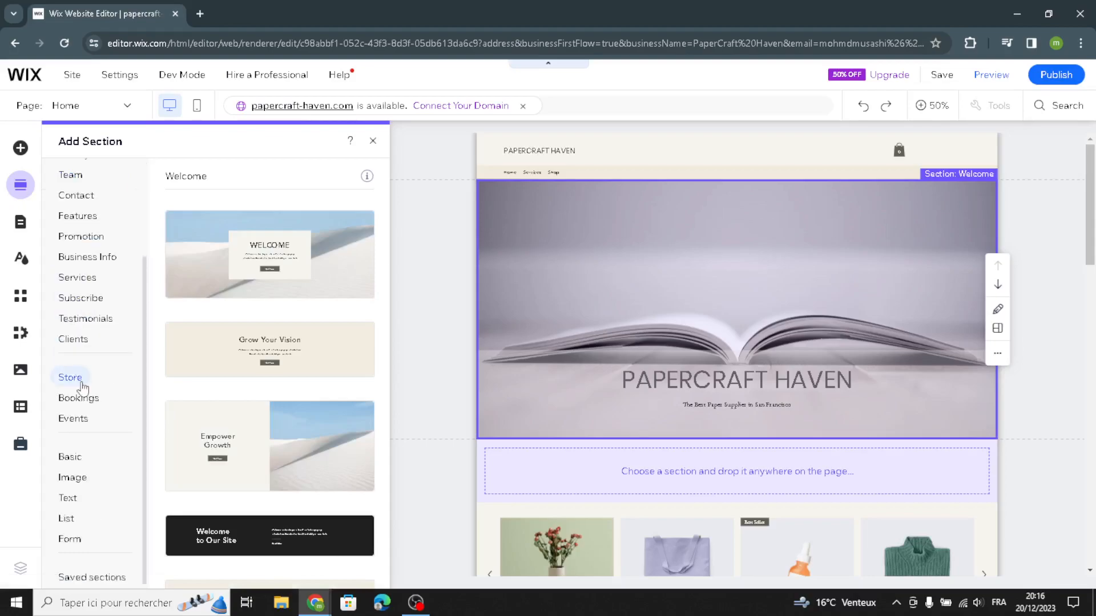
{"action": "left_click", "coordinate": [25, 264]}
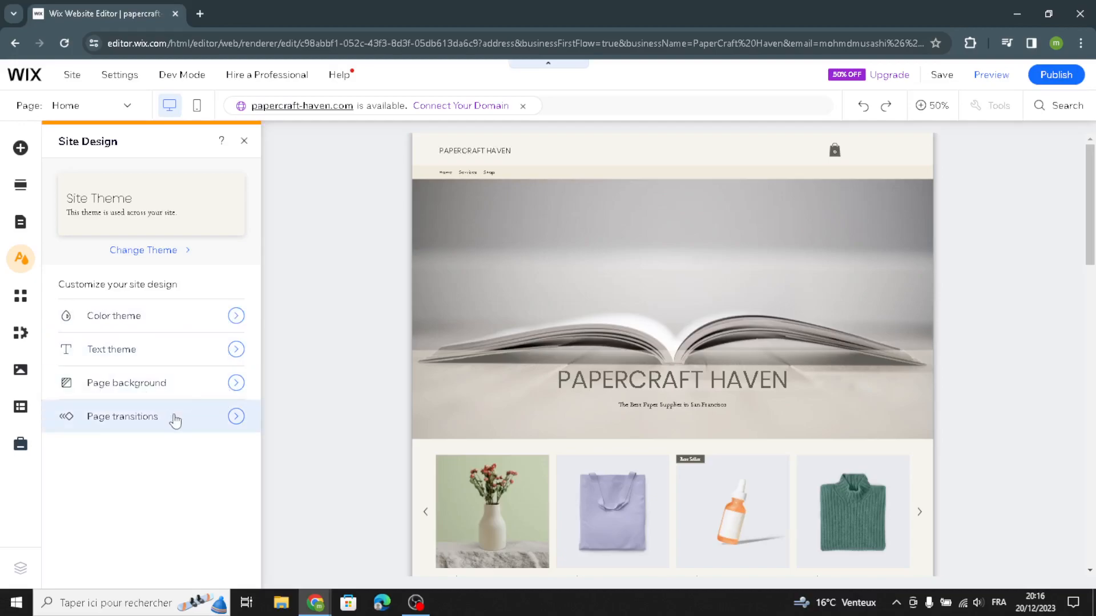
{"action": "left_click", "coordinate": [244, 141]}
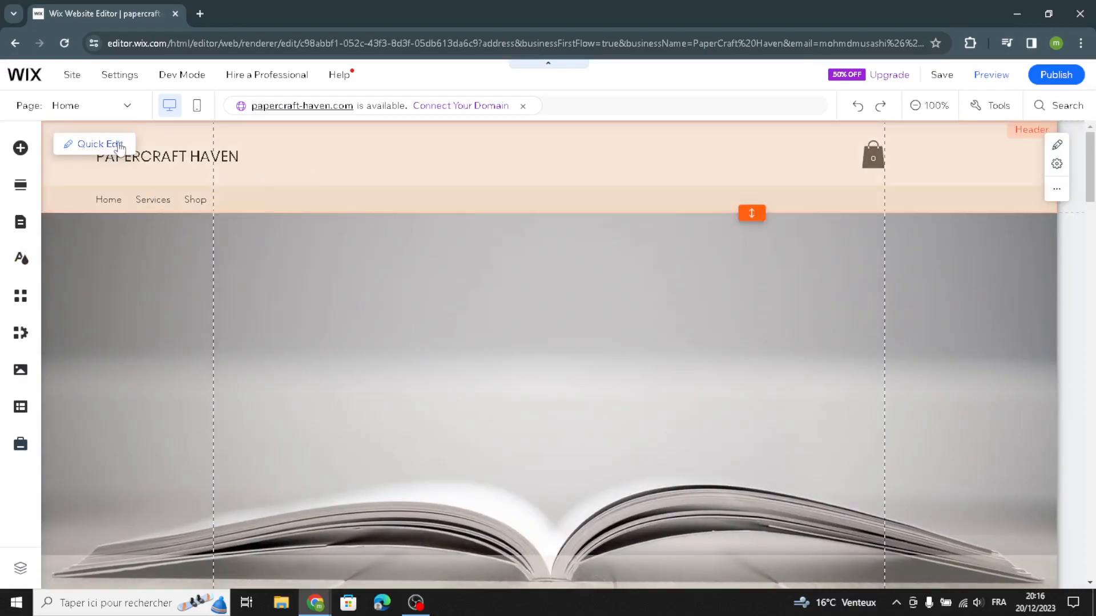
Step: Examine the Quick Edit options of the header and of the Welcome section
{"action": "left_click", "coordinate": [102, 143]}
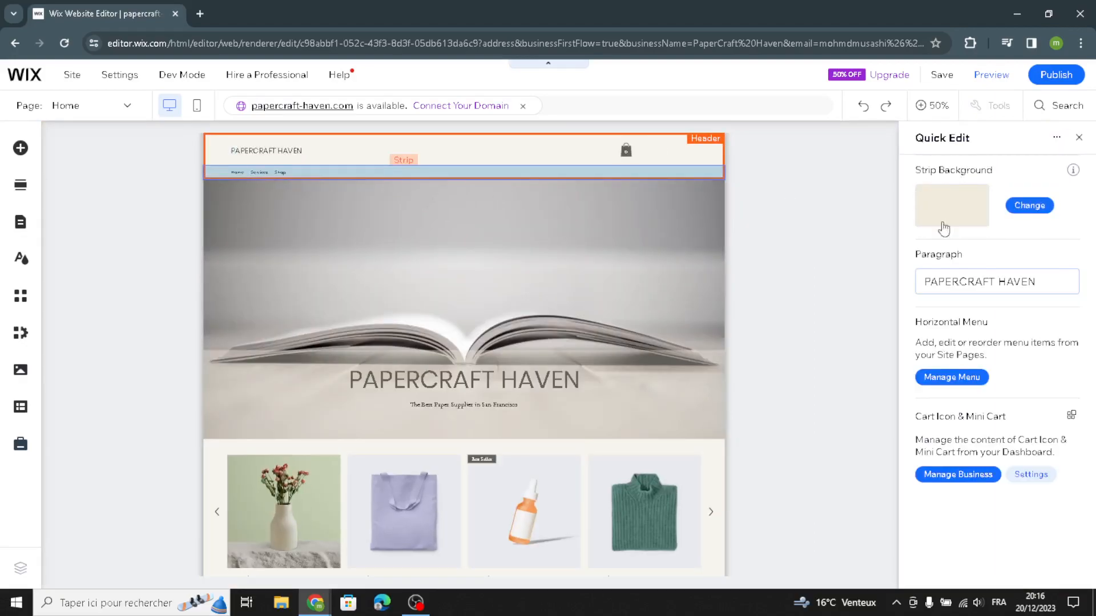
{"action": "left_click", "coordinate": [998, 282]}
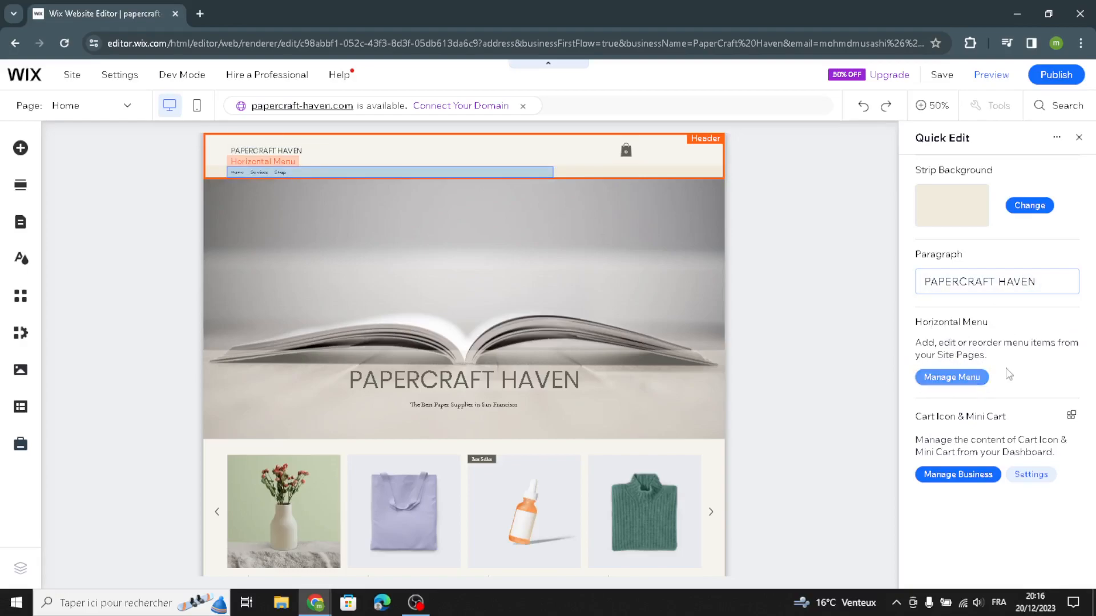
{"action": "left_click", "coordinate": [562, 260]}
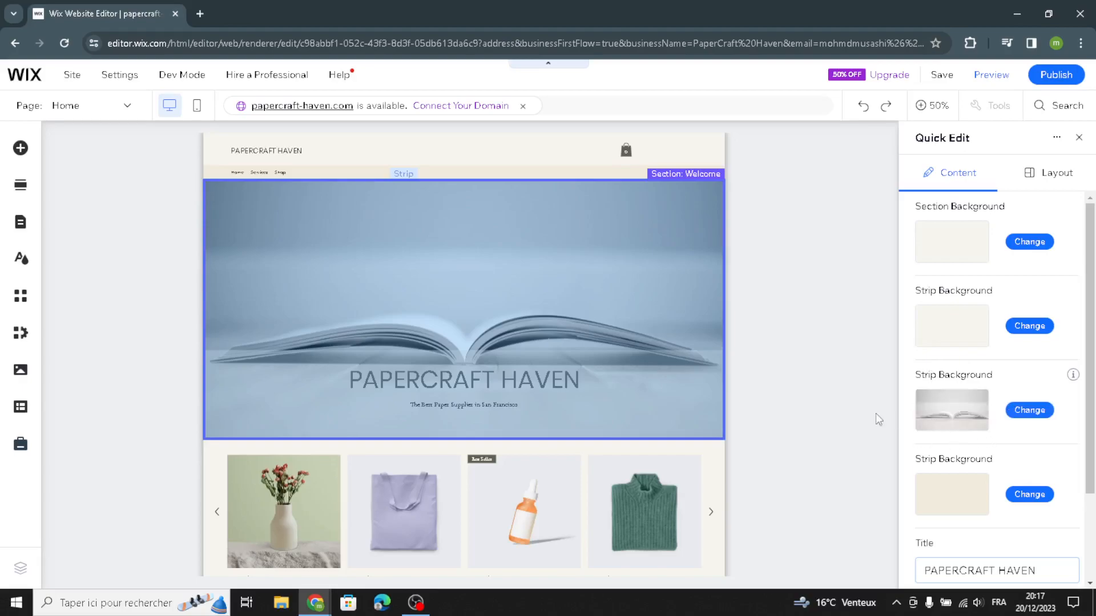
{"action": "scroll", "coordinate": [970, 520], "scroll_direction": "down", "scroll_amount": 2}
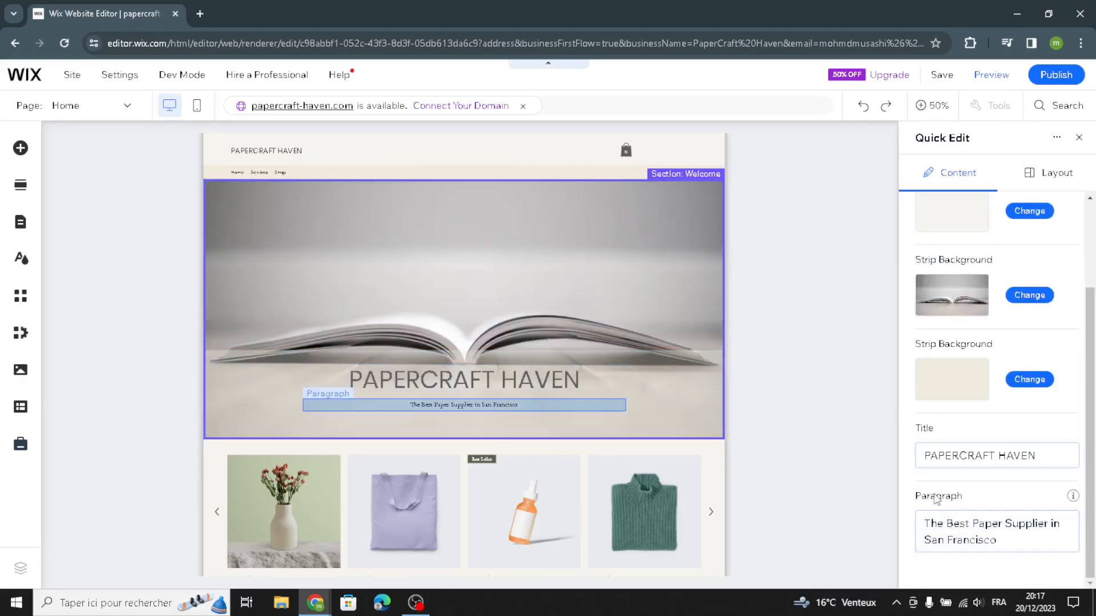
{"action": "left_click", "coordinate": [1079, 138]}
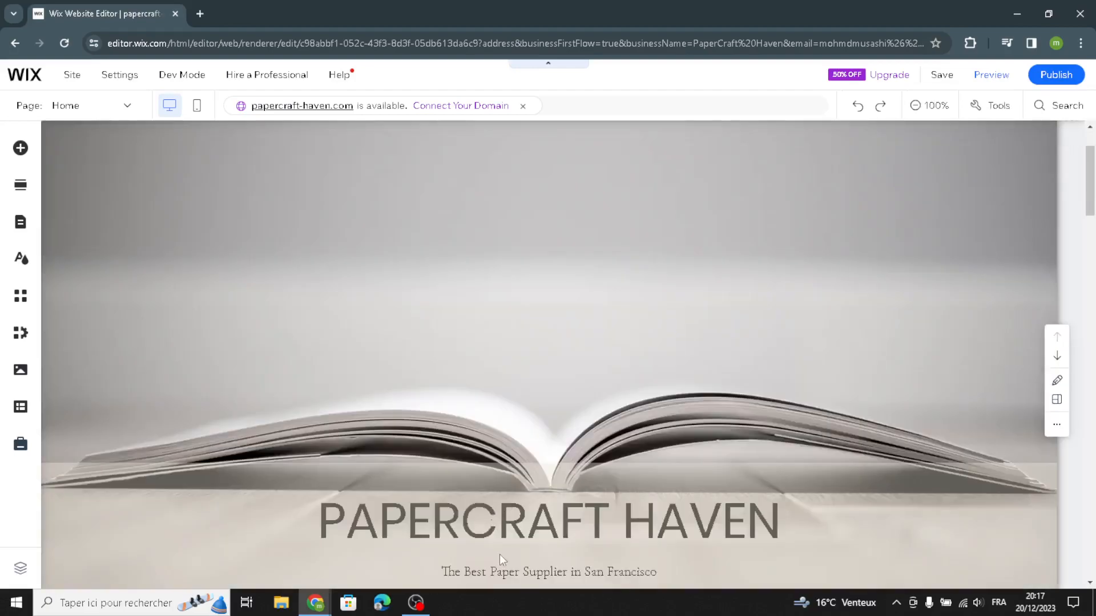
Step: Replace the tagline under the homepage title with AI-generated text based on the suggested Welcome section prompt
{"action": "left_click", "coordinate": [492, 571]}
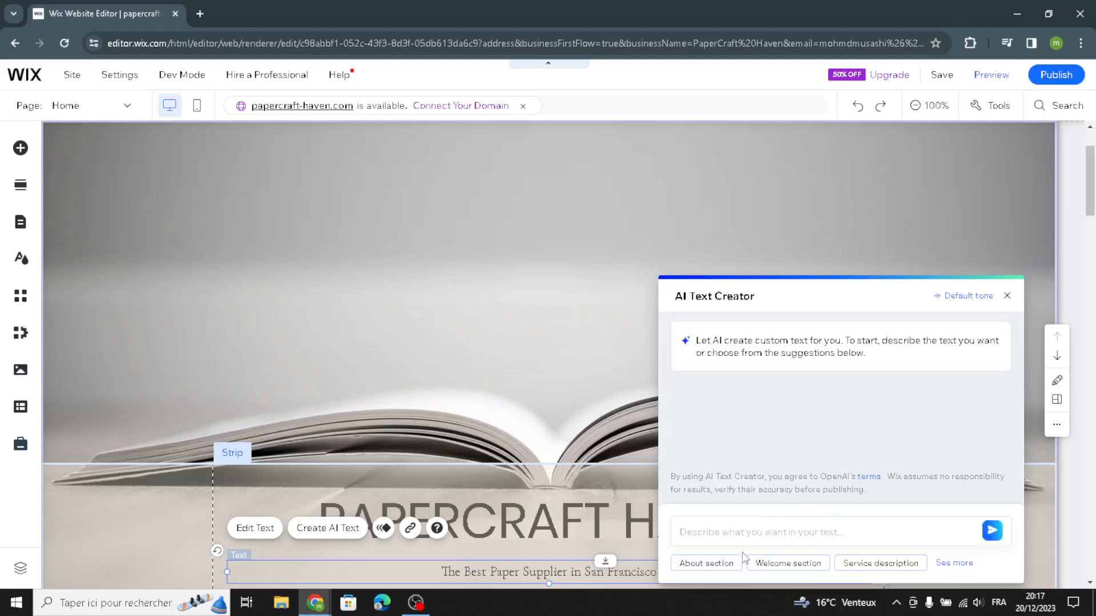
{"action": "left_click", "coordinate": [777, 563]}
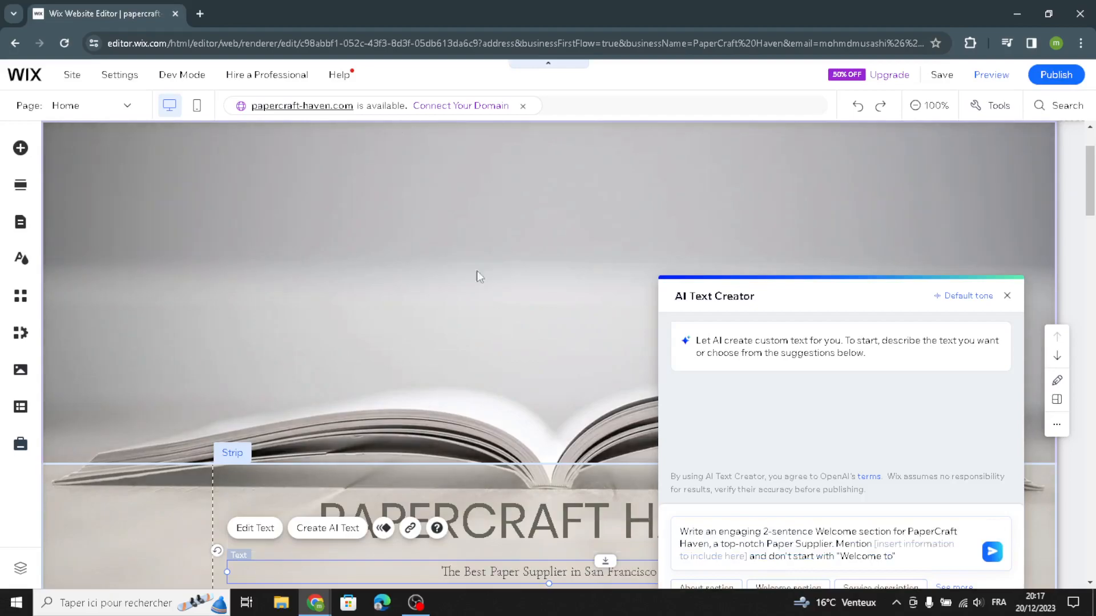
{"action": "left_click", "coordinate": [992, 552]}
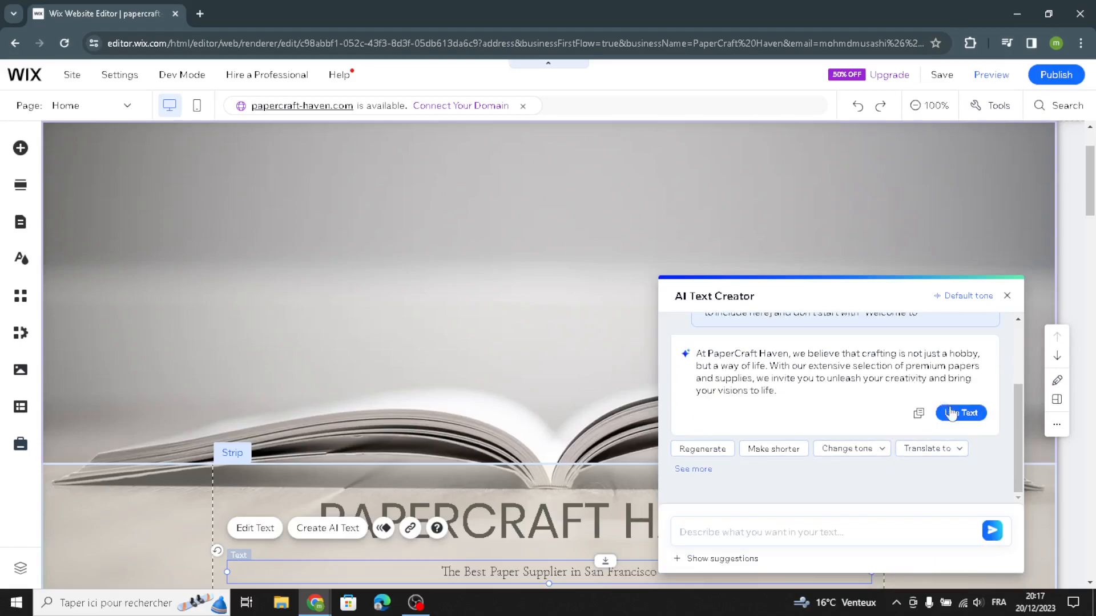
{"action": "left_click", "coordinate": [950, 413]}
{"action": "left_click", "coordinate": [949, 418]}
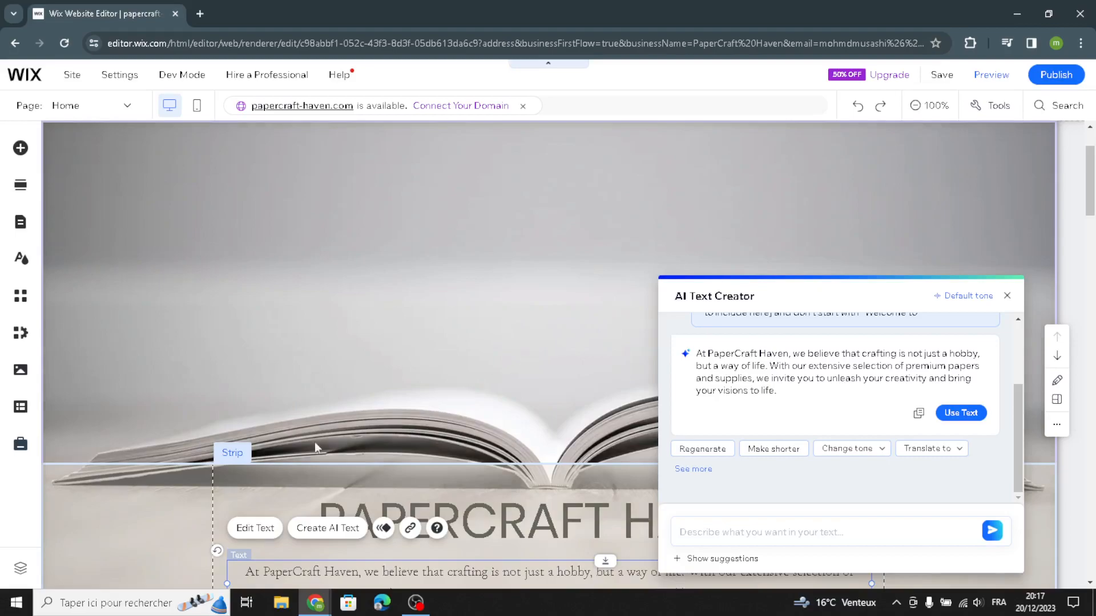
{"action": "scroll", "coordinate": [110, 522], "scroll_direction": "down", "scroll_amount": 5}
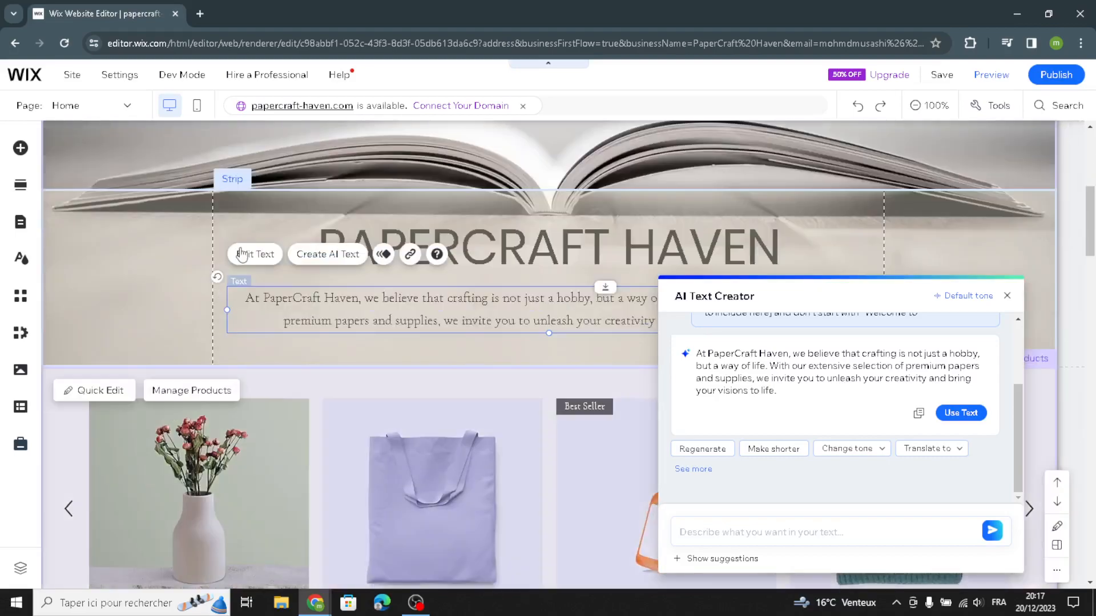
Step: Search the Wix media library for "stationery and paper goods" images for the background of the Welcome section's open book strip
{"action": "left_click", "coordinate": [152, 234]}
{"action": "scroll", "coordinate": [426, 290], "scroll_direction": "up", "scroll_amount": 5}
{"action": "scroll", "coordinate": [343, 263], "scroll_direction": "up", "scroll_amount": 2}
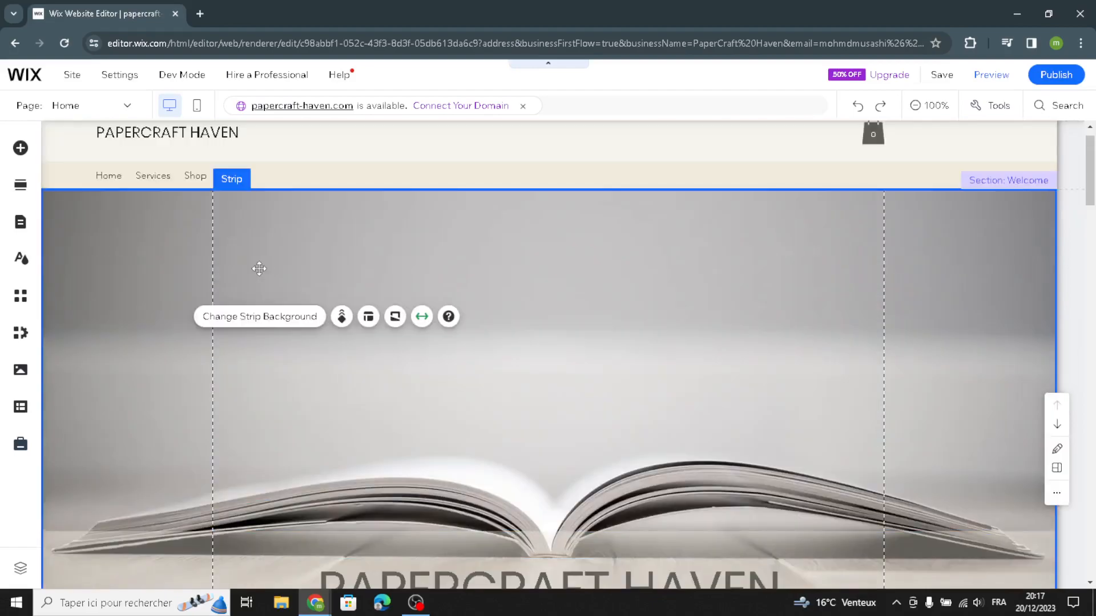
{"action": "left_click", "coordinate": [139, 392]}
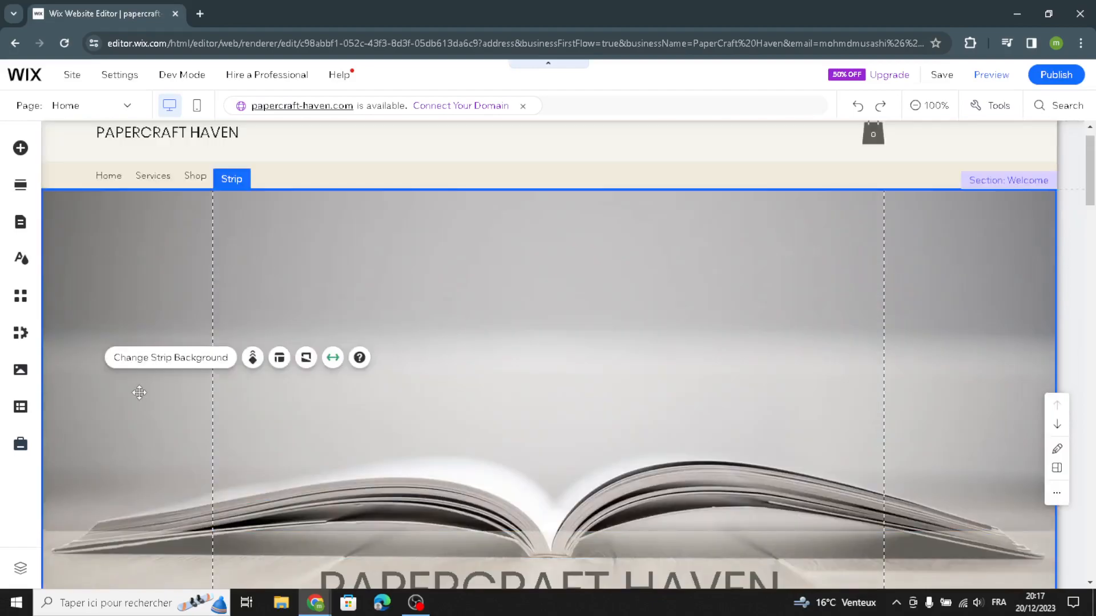
{"action": "left_click", "coordinate": [153, 360]}
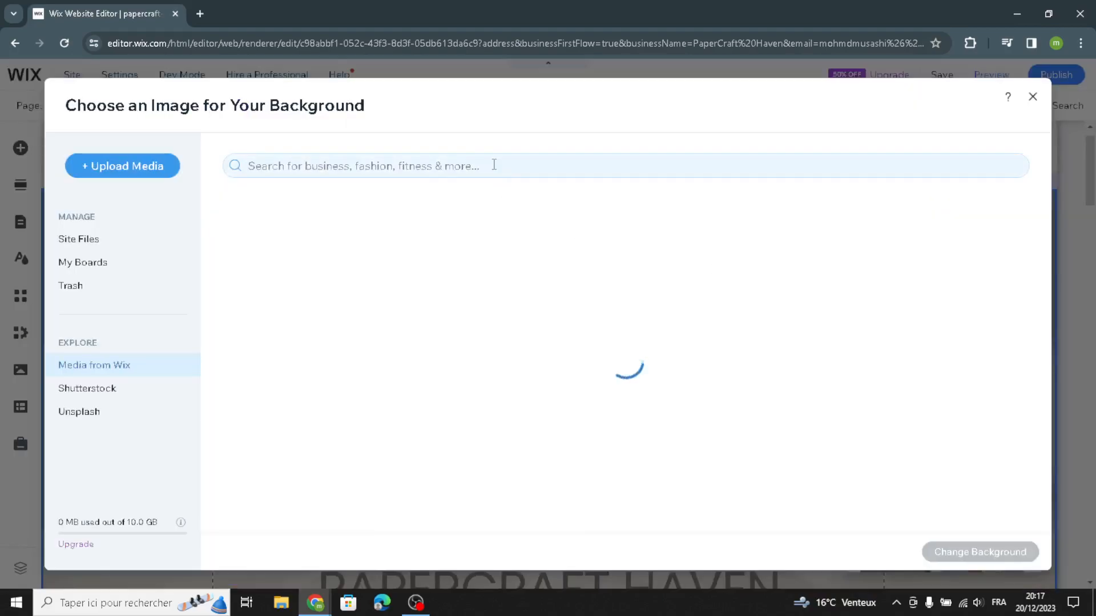
{"action": "left_click", "coordinate": [494, 165]}
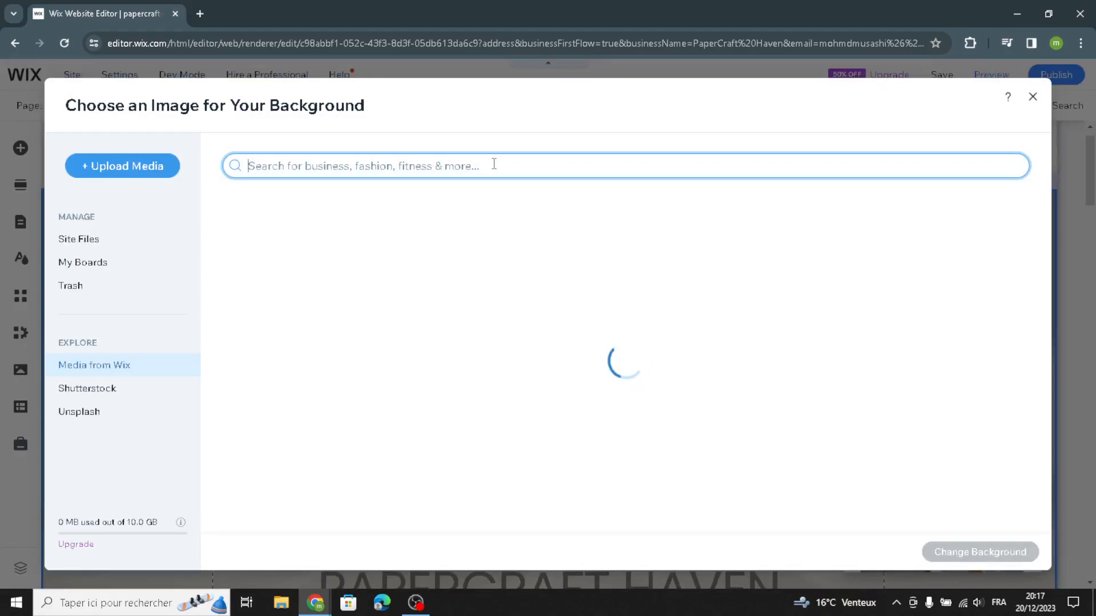
{"action": "type", "text": "statione"}
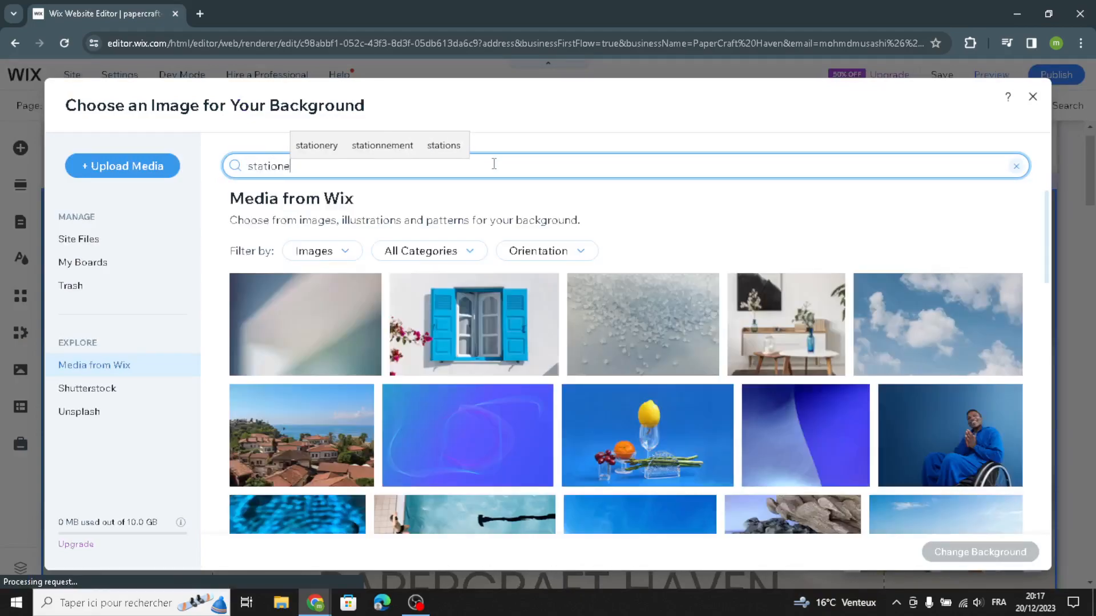
{"action": "type", "text": "ry and papa"}
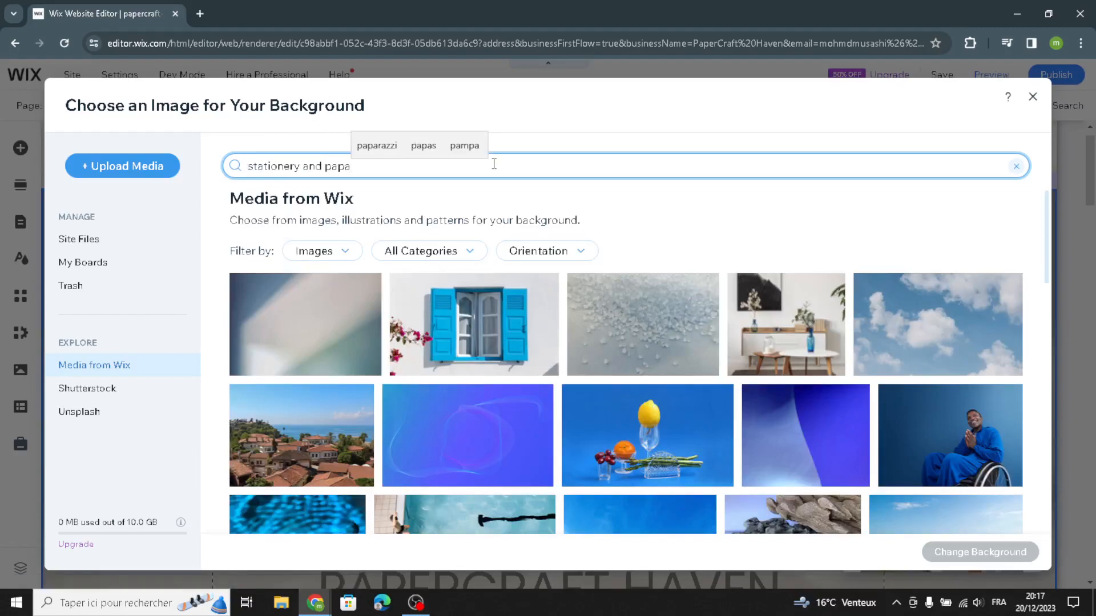
{"action": "key", "text": "BackSpace"}
{"action": "type", "text": "er goods"}
{"action": "key", "text": "Return"}
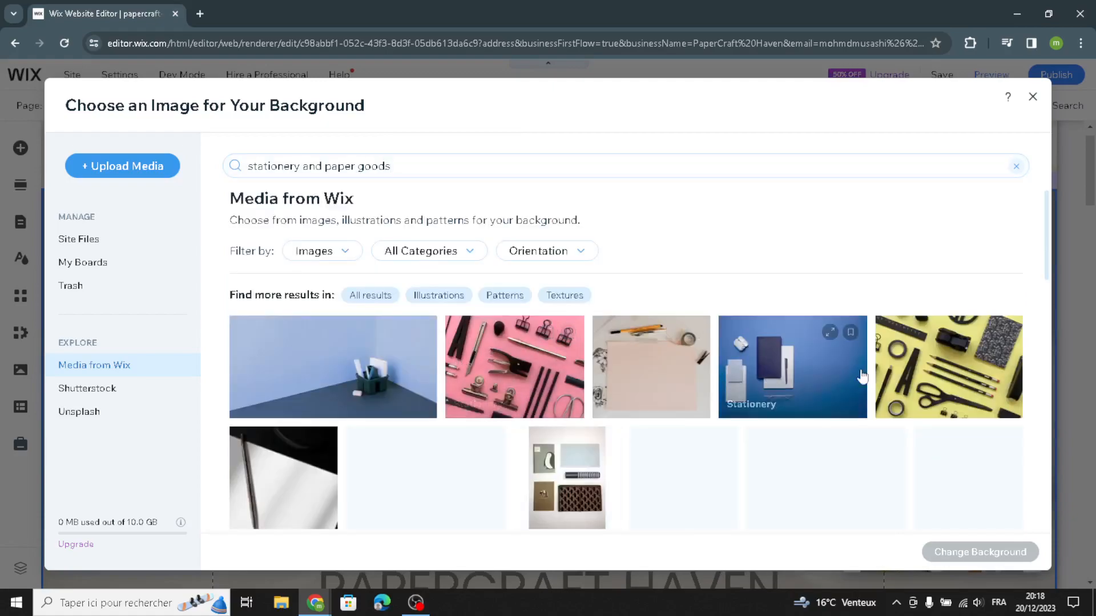
Step: Set the "Branding Materials" photo of white cards on grey stone as the strip's background
{"action": "scroll", "coordinate": [897, 320], "scroll_direction": "down", "scroll_amount": 2}
{"action": "scroll", "coordinate": [913, 322], "scroll_direction": "up", "scroll_amount": 1}
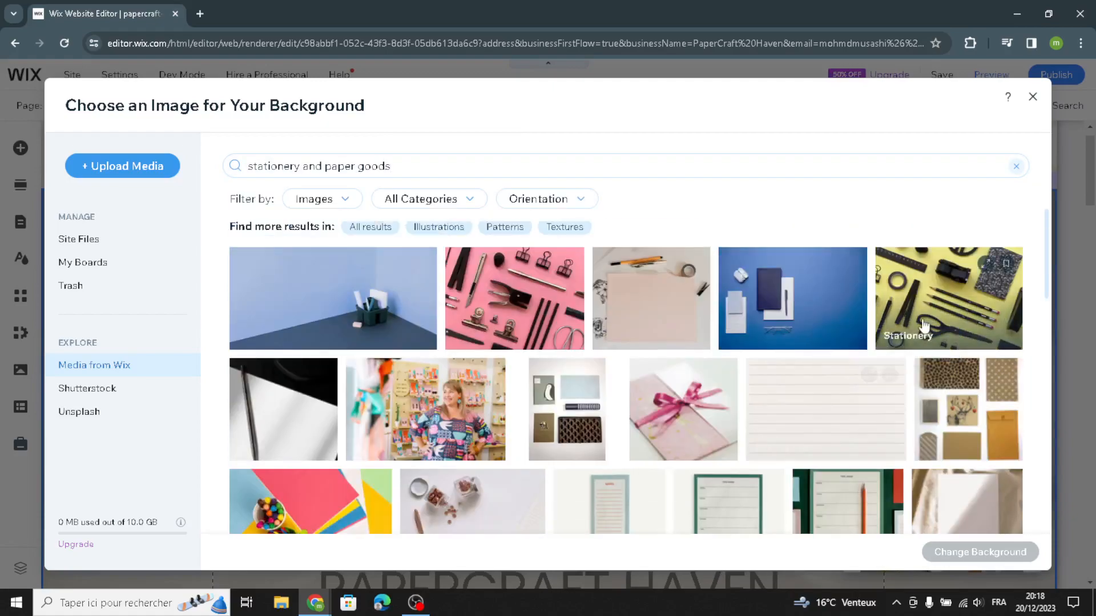
{"action": "scroll", "coordinate": [514, 371], "scroll_direction": "down", "scroll_amount": 5}
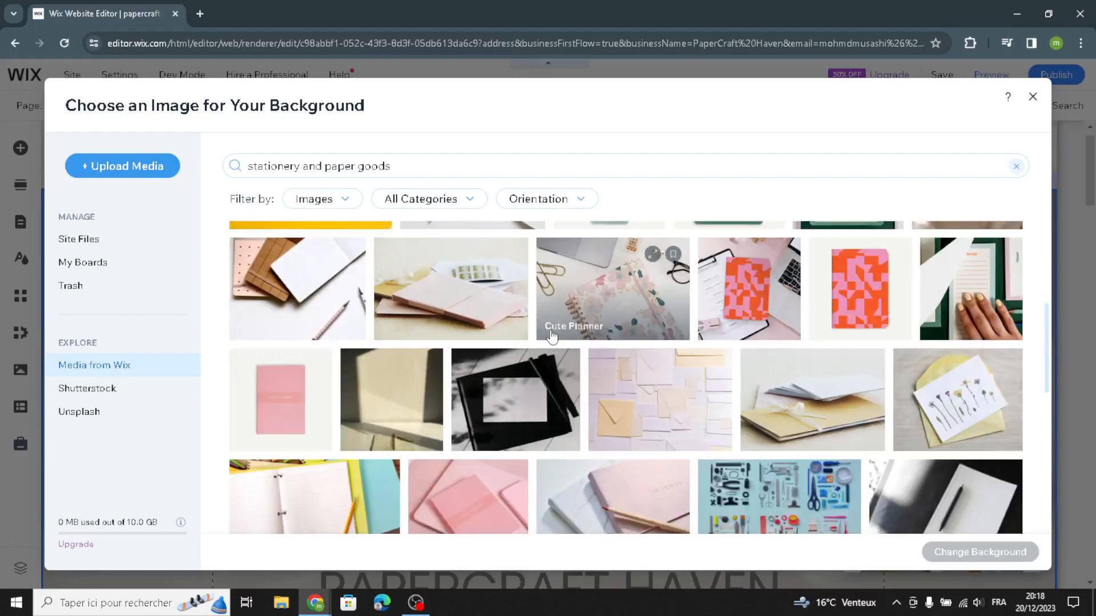
{"action": "scroll", "coordinate": [628, 320], "scroll_direction": "up", "scroll_amount": 1}
{"action": "scroll", "coordinate": [742, 411], "scroll_direction": "down", "scroll_amount": 1}
{"action": "scroll", "coordinate": [684, 436], "scroll_direction": "down", "scroll_amount": 2}
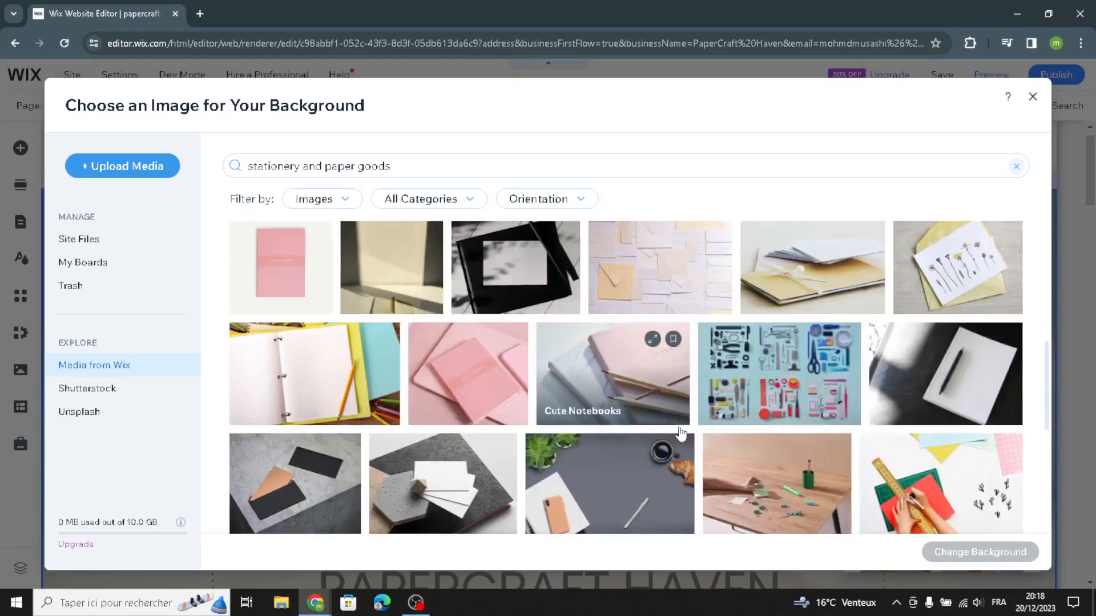
{"action": "scroll", "coordinate": [552, 404], "scroll_direction": "down", "scroll_amount": 1}
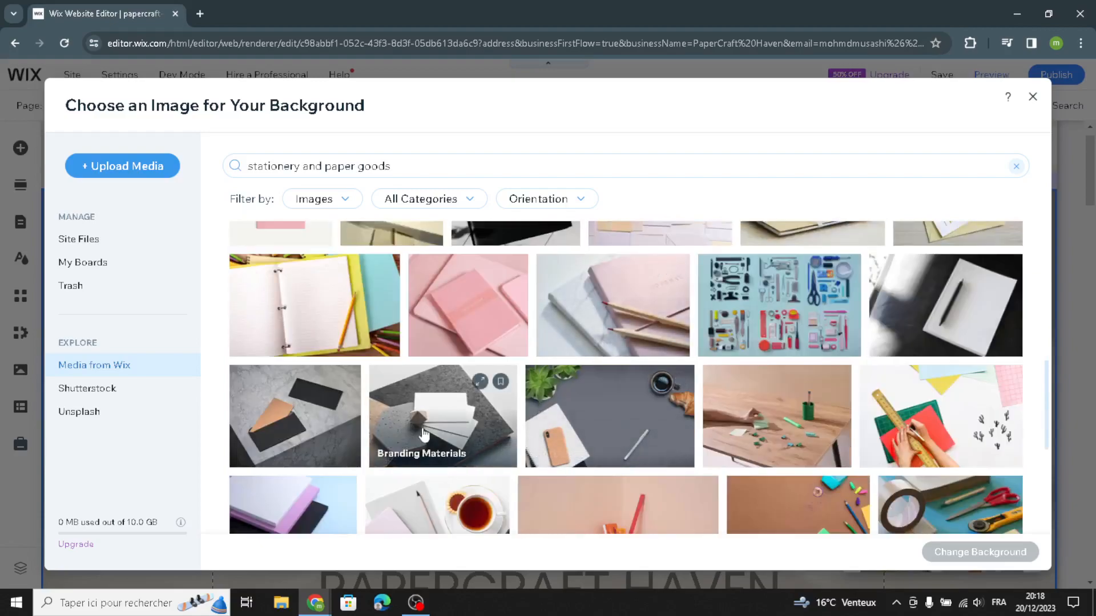
{"action": "left_click", "coordinate": [431, 431]}
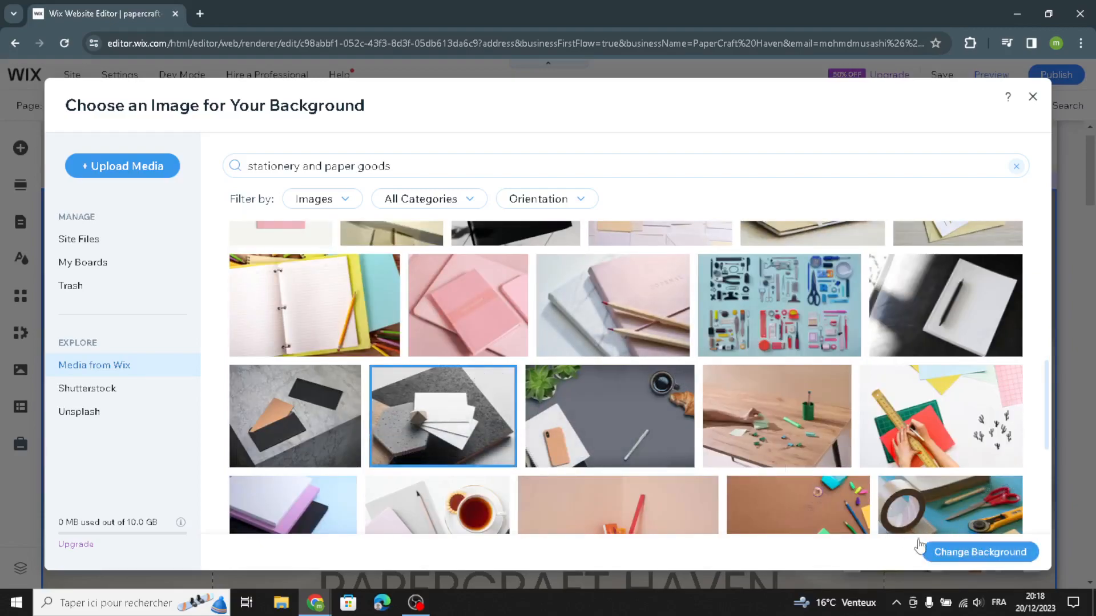
{"action": "left_click", "coordinate": [935, 551]}
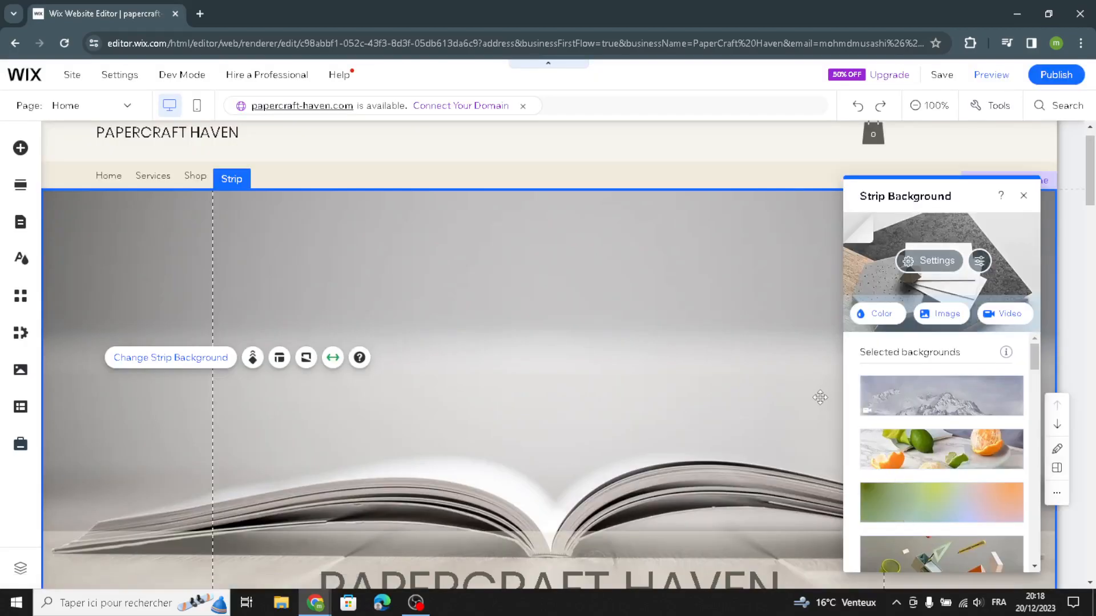
Step: Open product management from the homepage's Products section and start a new physical product, bringing up its product info fields
{"action": "scroll", "coordinate": [771, 455], "scroll_direction": "down", "scroll_amount": 2}
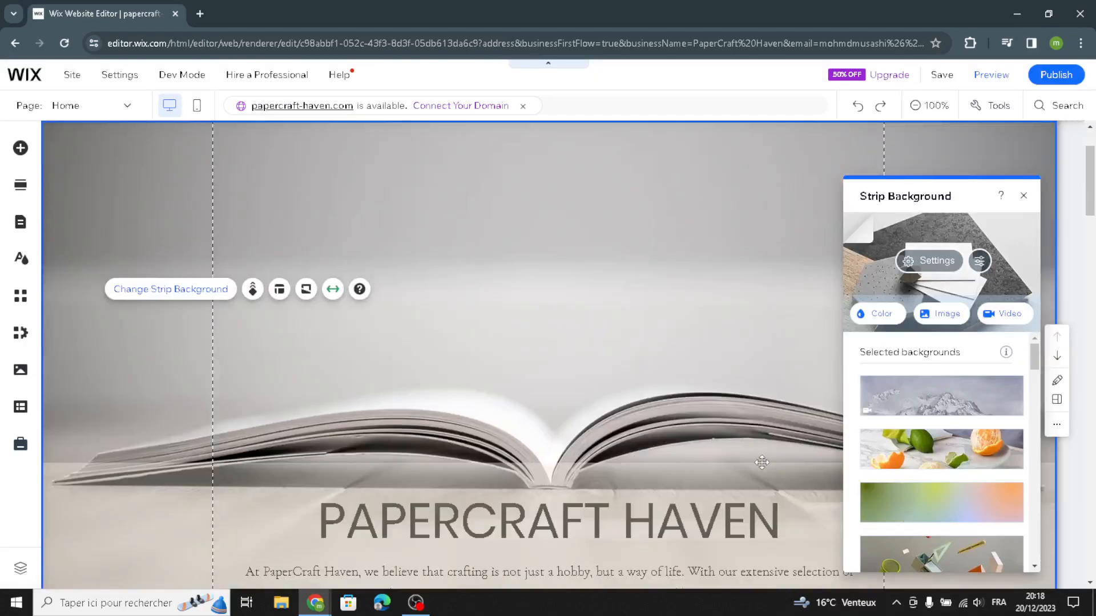
{"action": "scroll", "coordinate": [741, 398], "scroll_direction": "down", "scroll_amount": 7}
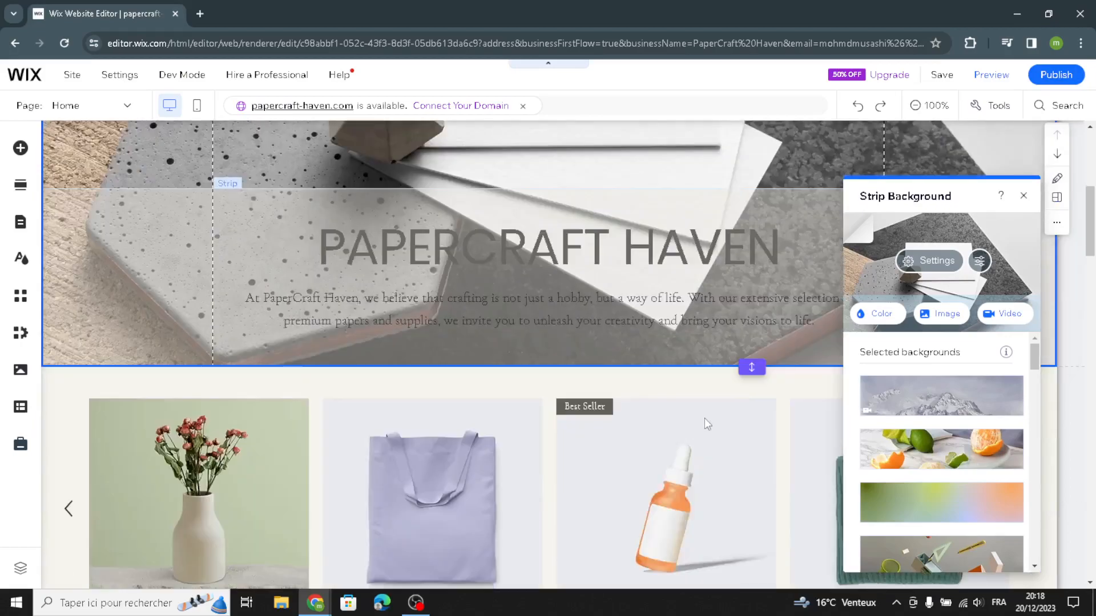
{"action": "scroll", "coordinate": [282, 262], "scroll_direction": "up", "scroll_amount": 1}
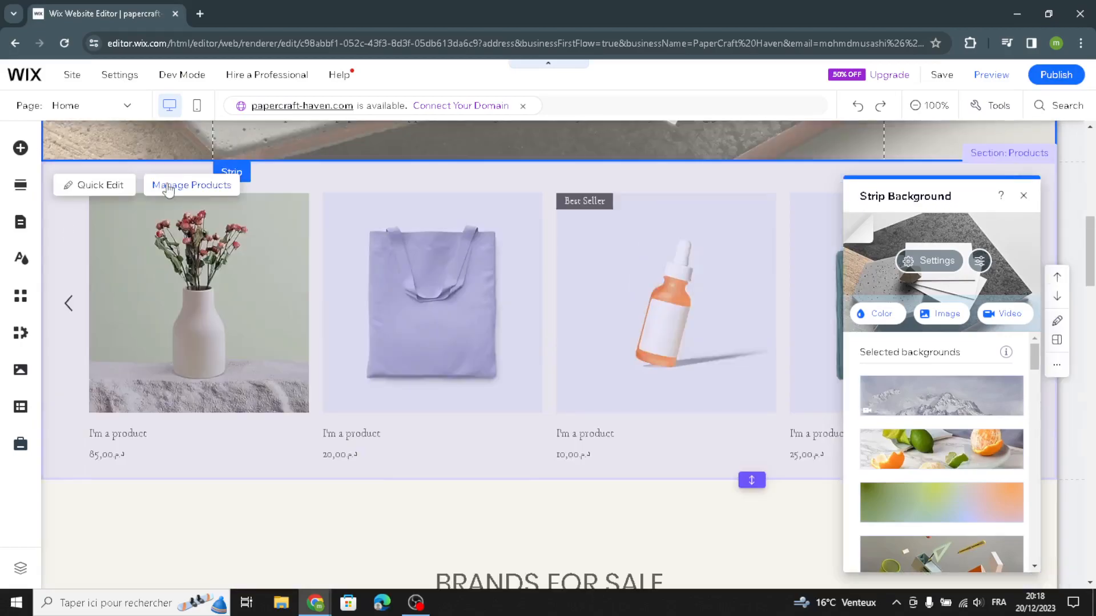
{"action": "left_click", "coordinate": [190, 185]}
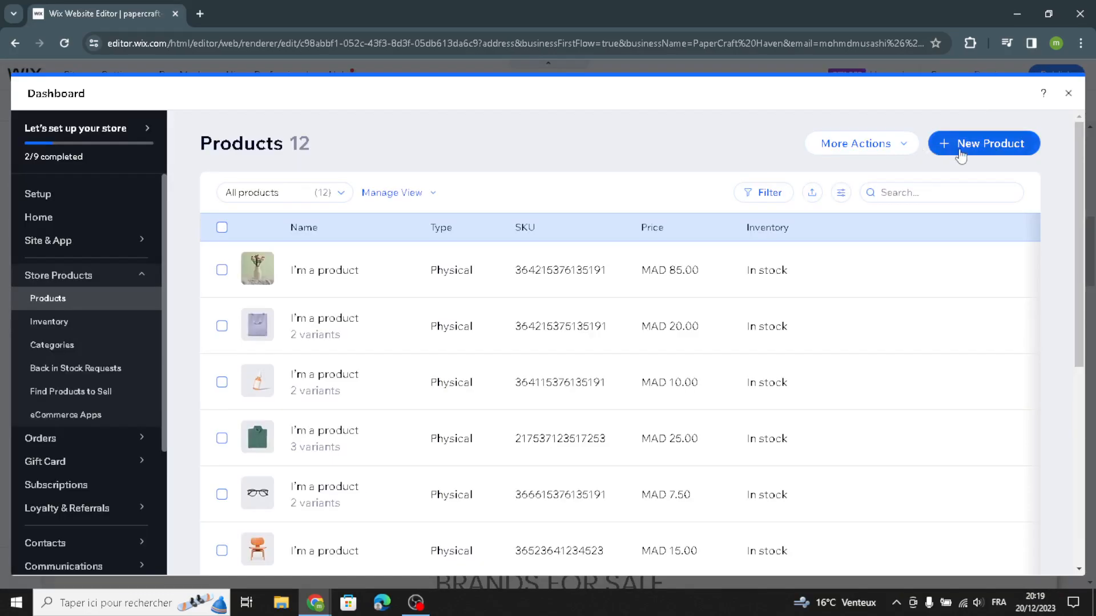
{"action": "left_click", "coordinate": [960, 153]}
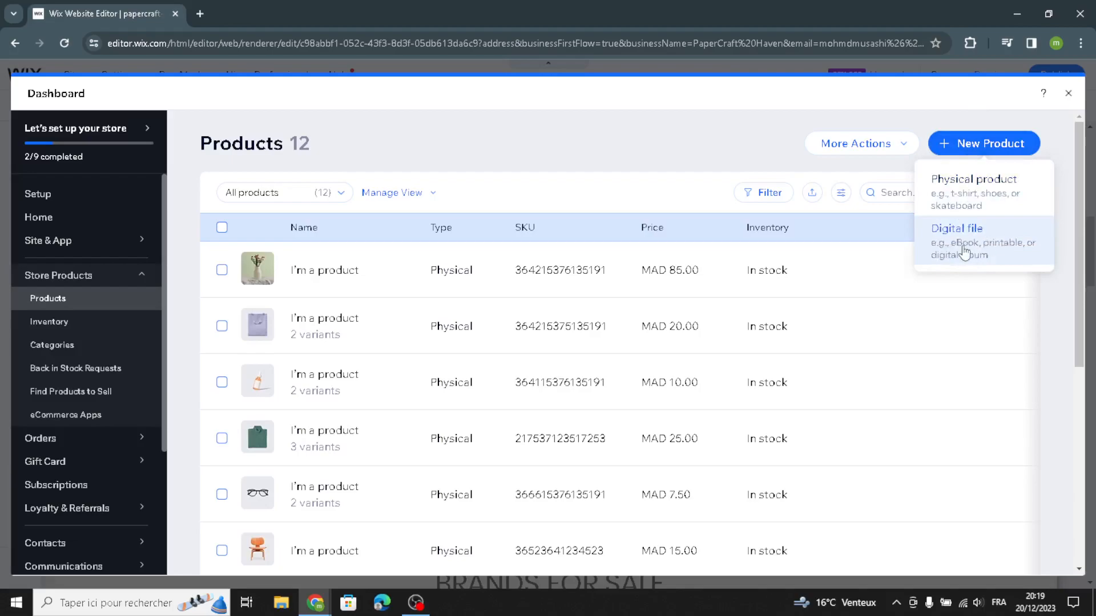
{"action": "left_click", "coordinate": [977, 201]}
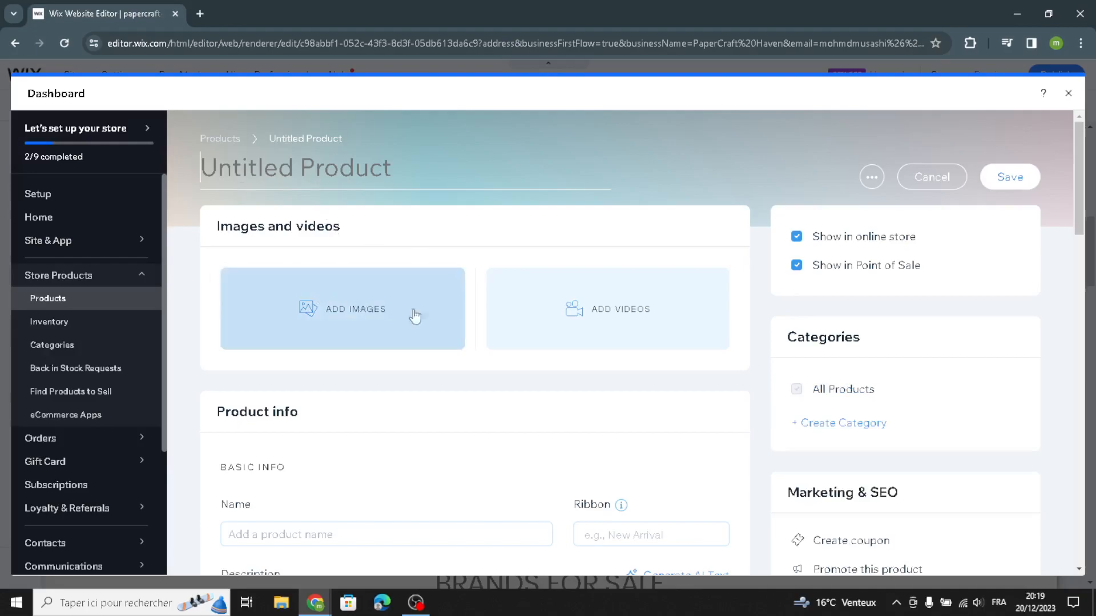
{"action": "scroll", "coordinate": [457, 434], "scroll_direction": "down", "scroll_amount": 3}
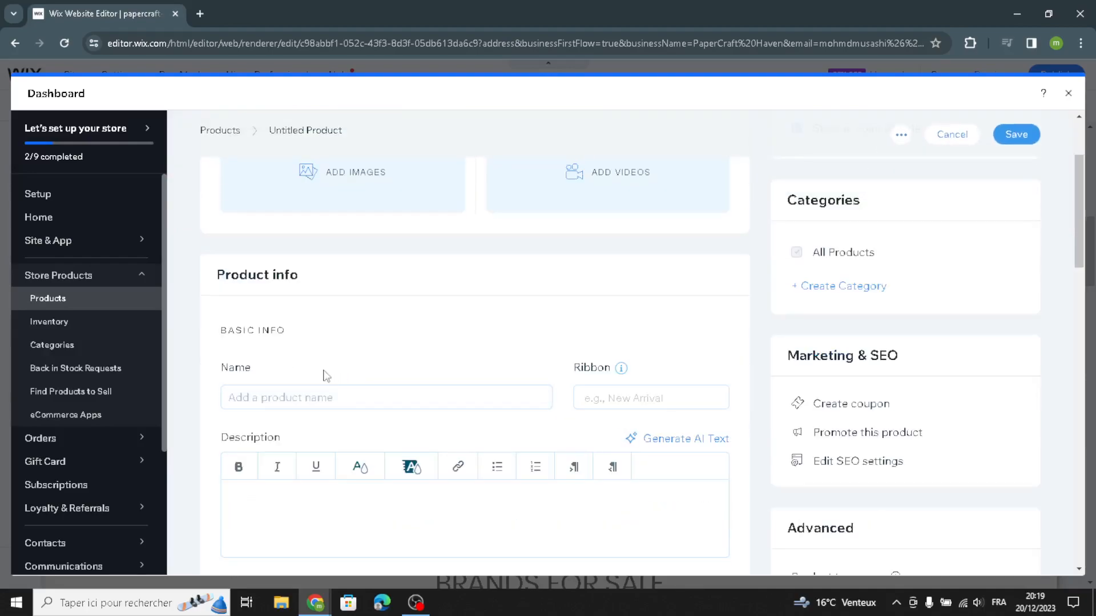
{"action": "scroll", "coordinate": [308, 416], "scroll_direction": "down", "scroll_amount": 1}
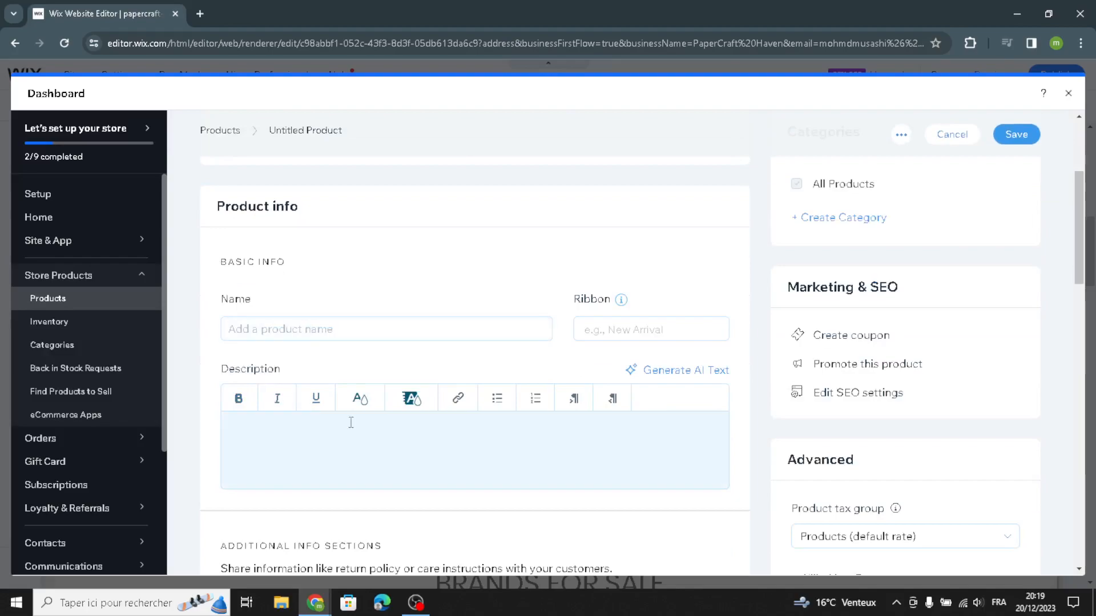
Step: Review the new product form's pricing, sale discount, options, inventory, pre-order and subscription settings, and close the dashboard without saving
{"action": "scroll", "coordinate": [289, 472], "scroll_direction": "down", "scroll_amount": 7}
{"action": "scroll", "coordinate": [248, 329], "scroll_direction": "up", "scroll_amount": 1}
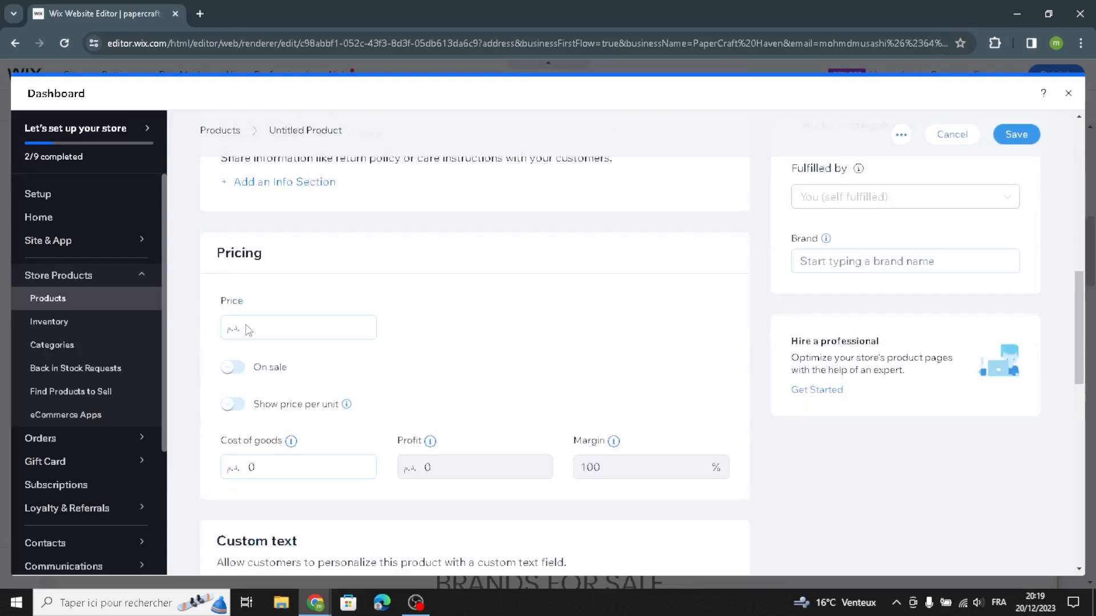
{"action": "scroll", "coordinate": [367, 429], "scroll_direction": "down", "scroll_amount": 2}
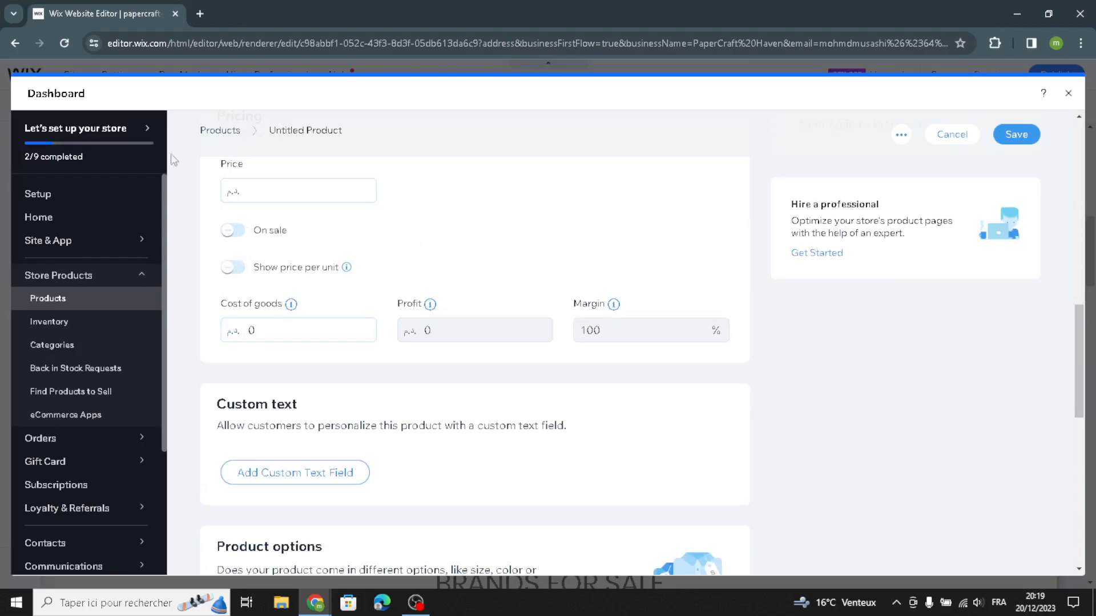
{"action": "scroll", "coordinate": [265, 324], "scroll_direction": "down", "scroll_amount": 2}
{"action": "scroll", "coordinate": [282, 318], "scroll_direction": "up", "scroll_amount": 2}
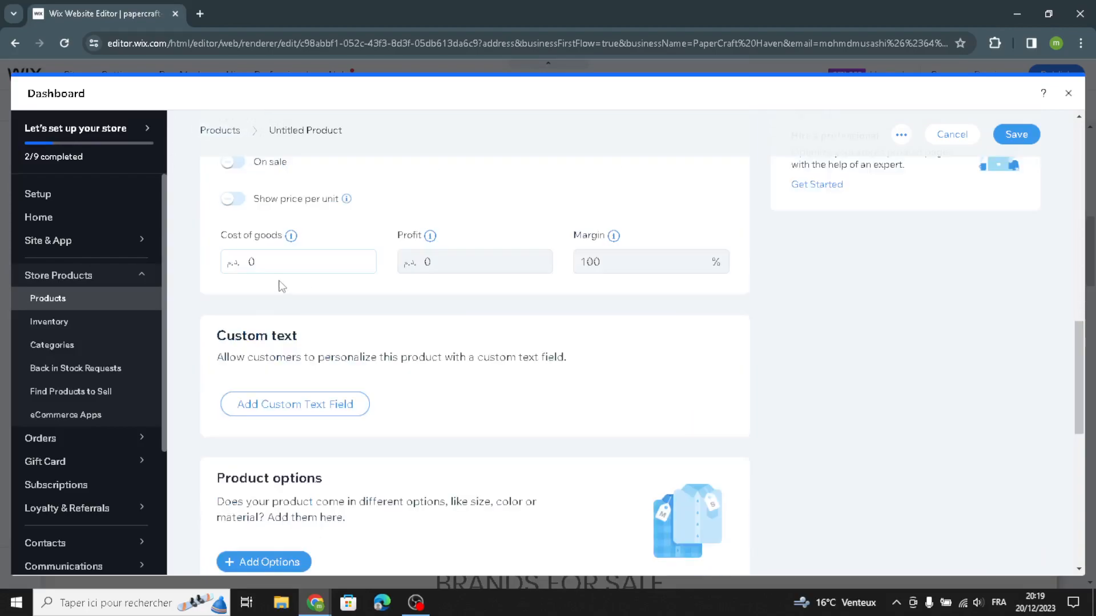
{"action": "left_click", "coordinate": [230, 231]}
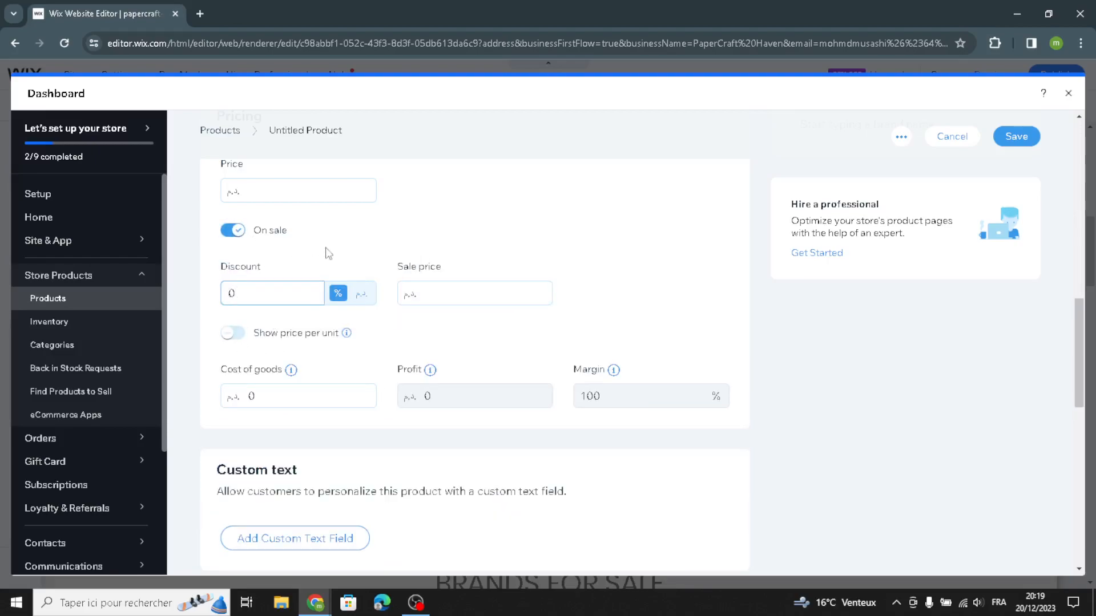
{"action": "scroll", "coordinate": [306, 434], "scroll_direction": "down", "scroll_amount": 3}
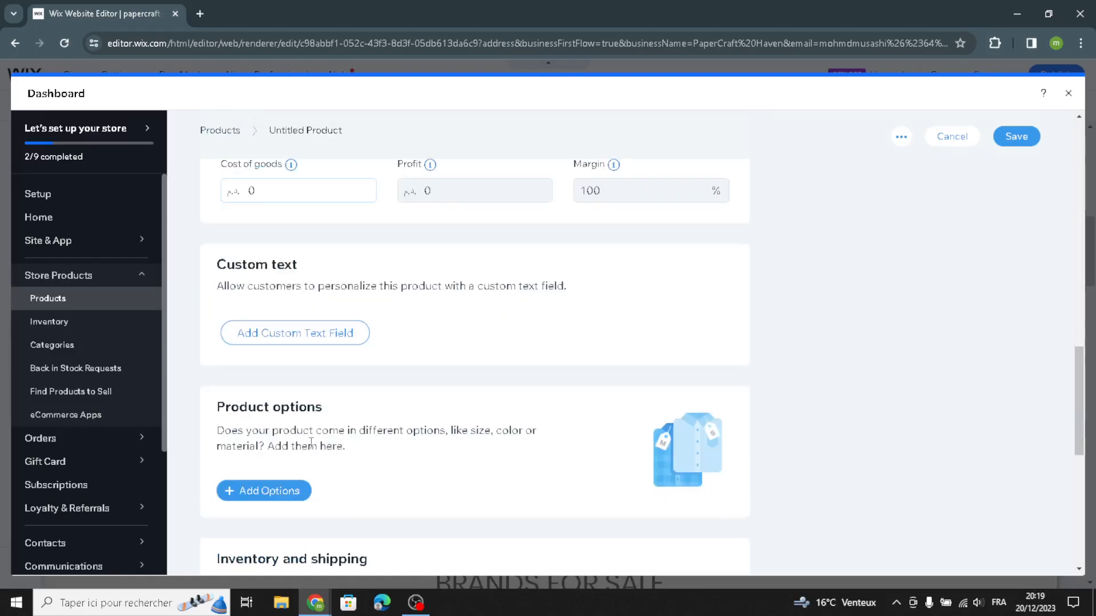
{"action": "scroll", "coordinate": [308, 440], "scroll_direction": "down", "scroll_amount": 3}
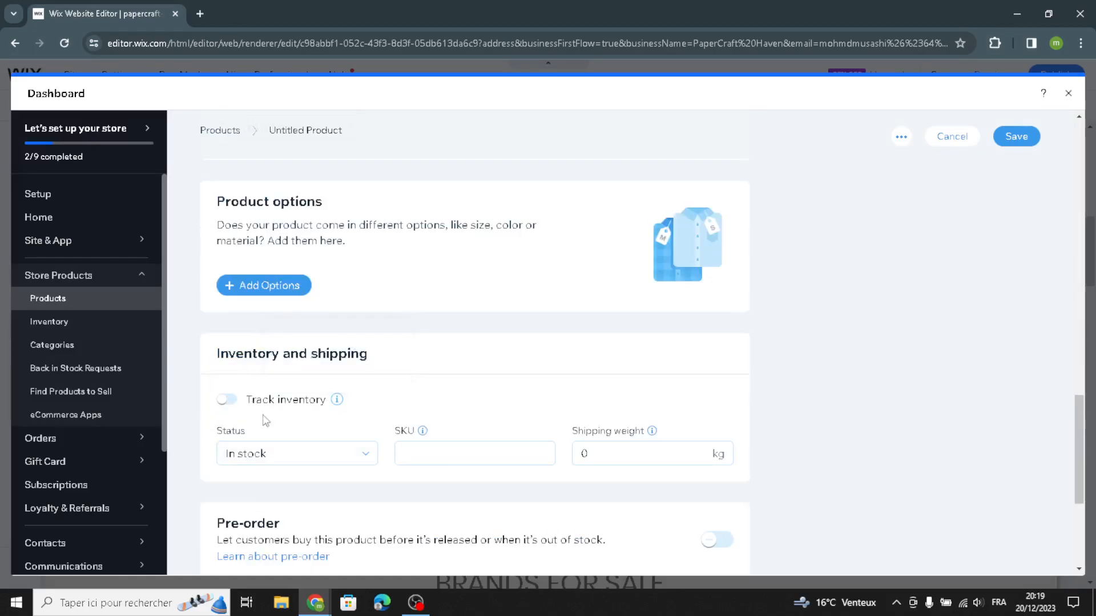
{"action": "scroll", "coordinate": [388, 473], "scroll_direction": "down", "scroll_amount": 4}
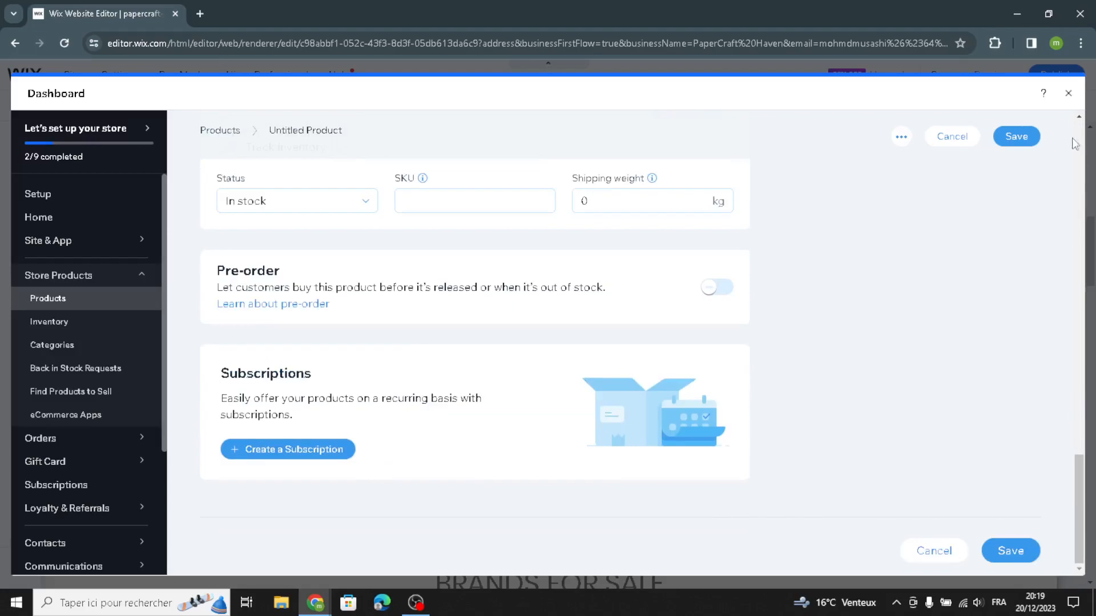
{"action": "scroll", "coordinate": [1070, 203], "scroll_direction": "up", "scroll_amount": 2}
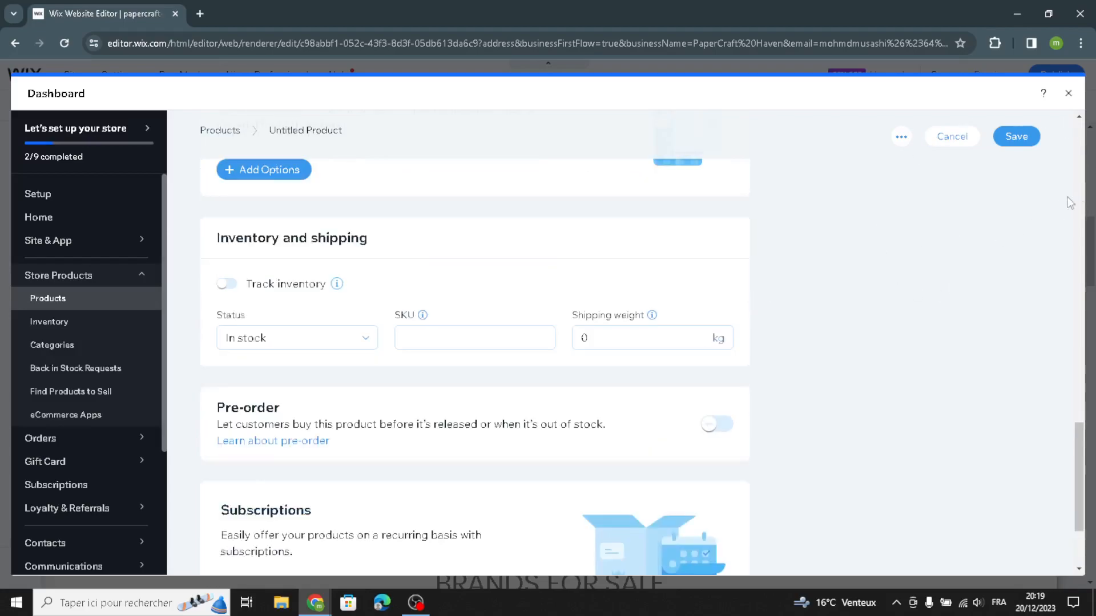
{"action": "left_click", "coordinate": [1069, 94]}
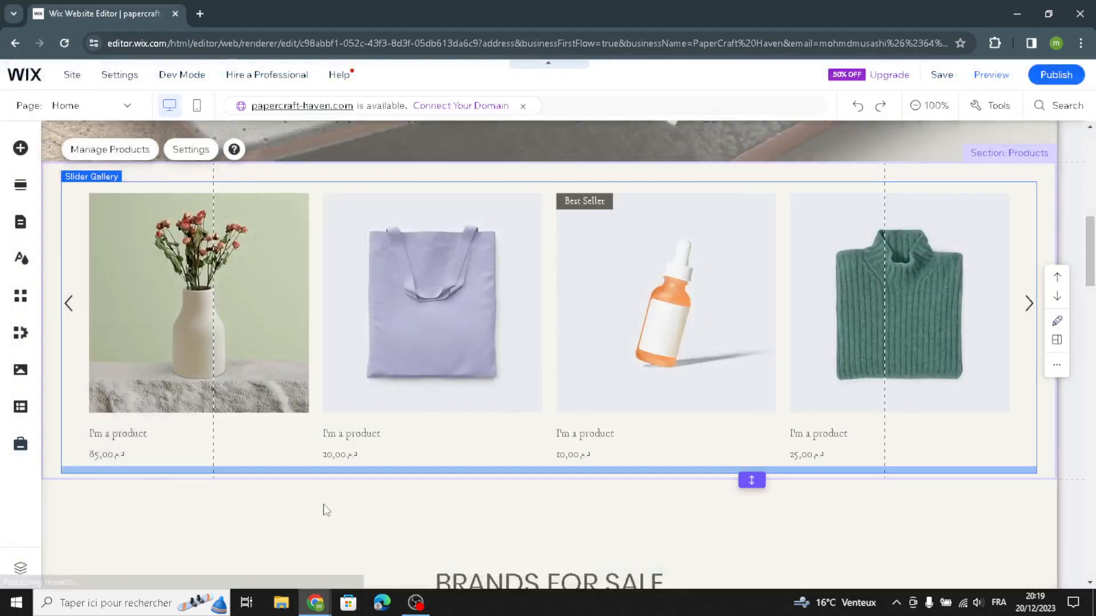
Step: Examine the homepage's Brands for Sale section, including its Sovix and Polar entries and their editable text
{"action": "scroll", "coordinate": [325, 508], "scroll_direction": "down", "scroll_amount": 1}
{"action": "scroll", "coordinate": [326, 505], "scroll_direction": "down", "scroll_amount": 6}
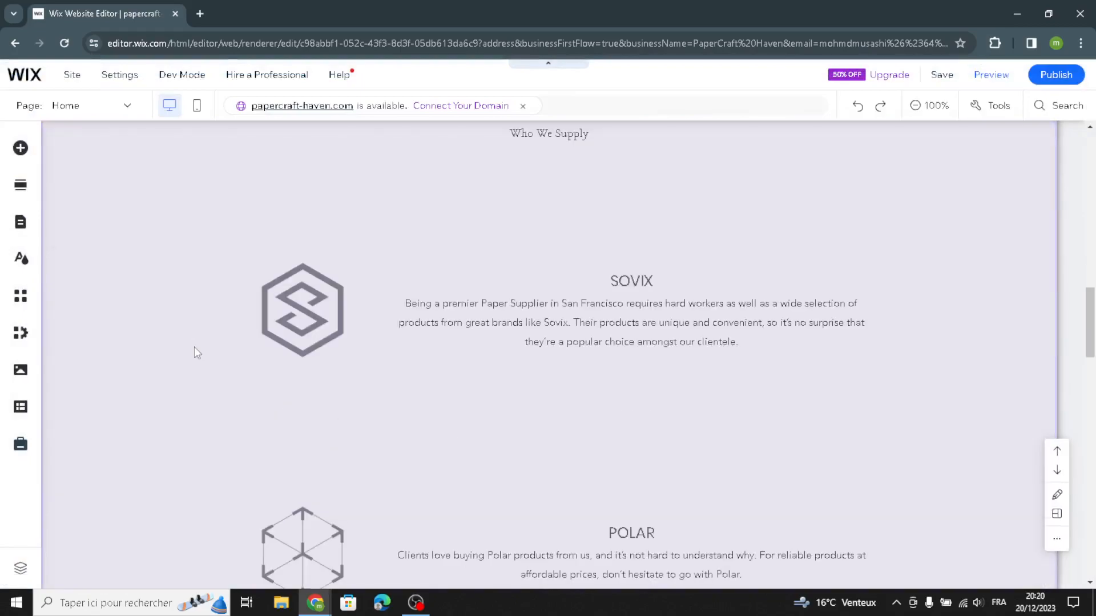
{"action": "left_click", "coordinate": [187, 338]}
{"action": "scroll", "coordinate": [962, 239], "scroll_direction": "up", "scroll_amount": 3}
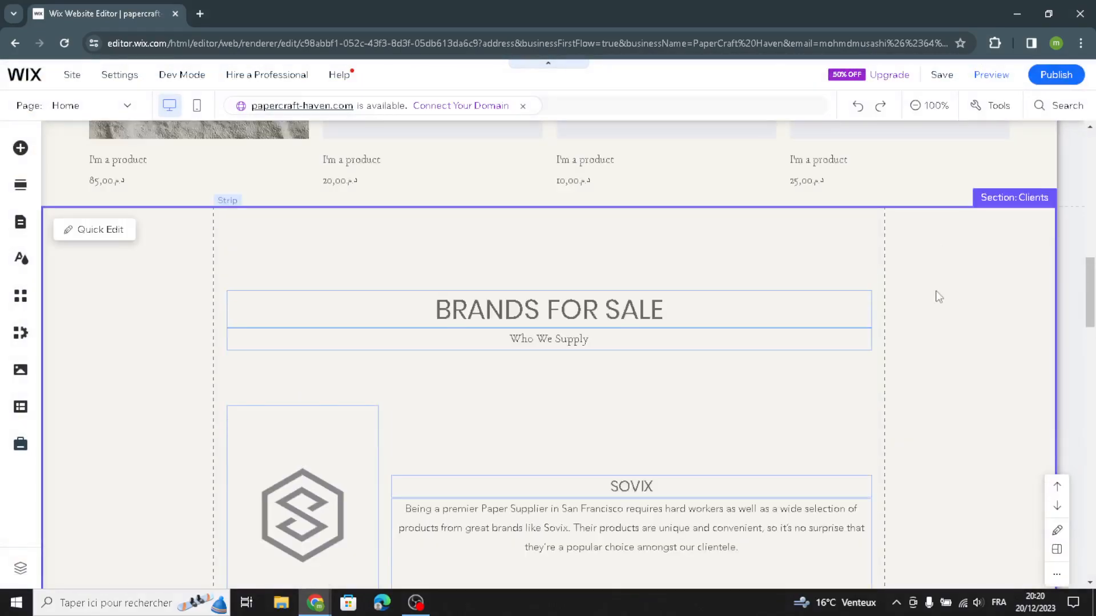
{"action": "scroll", "coordinate": [919, 297], "scroll_direction": "down", "scroll_amount": 3}
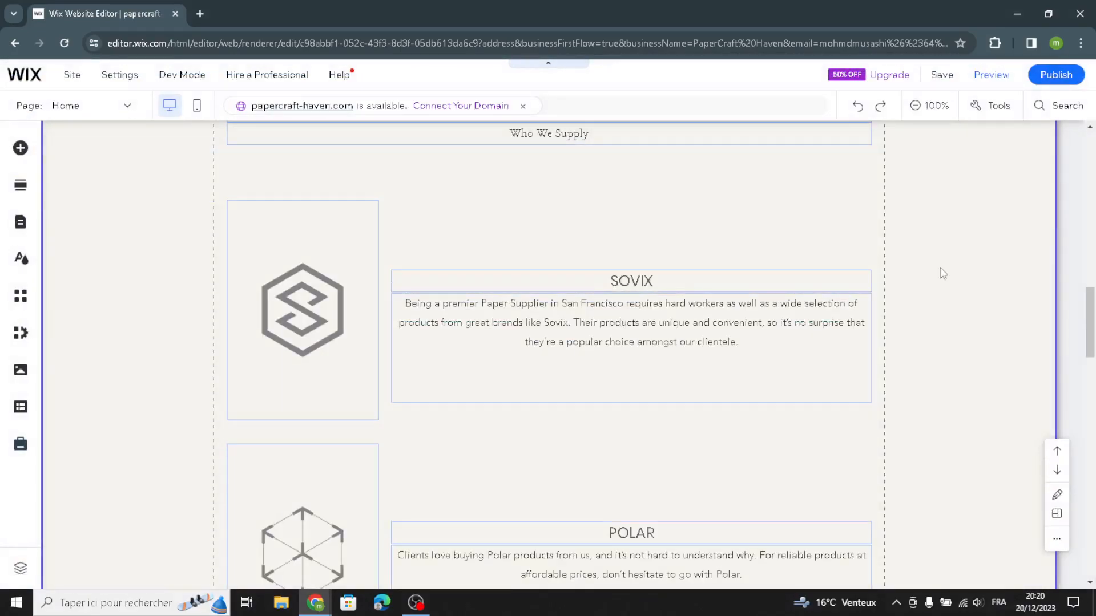
{"action": "scroll", "coordinate": [948, 269], "scroll_direction": "up", "scroll_amount": 2}
{"action": "scroll", "coordinate": [951, 268], "scroll_direction": "up", "scroll_amount": 1}
{"action": "scroll", "coordinate": [714, 391], "scroll_direction": "down", "scroll_amount": 5}
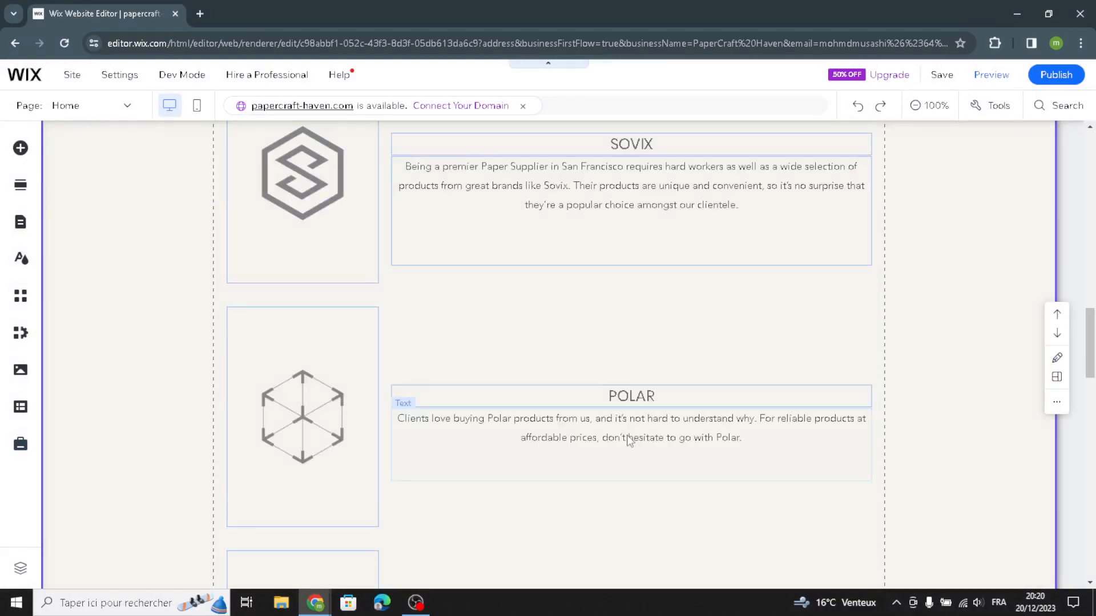
{"action": "left_click", "coordinate": [651, 370]}
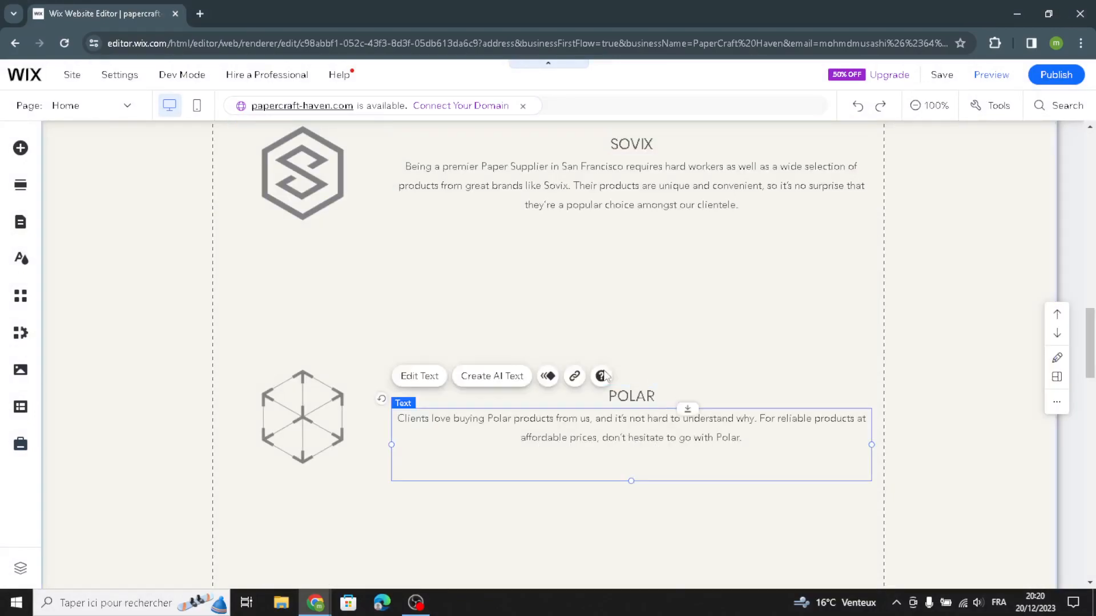
{"action": "left_click", "coordinate": [964, 370]}
Step: Replace the About Us paragraph with AI-generated text based on the suggested 4-sentence About section prompt for PaperCraft Haven
{"action": "scroll", "coordinate": [959, 414], "scroll_direction": "down", "scroll_amount": 3}
{"action": "scroll", "coordinate": [650, 487], "scroll_direction": "down", "scroll_amount": 7}
{"action": "scroll", "coordinate": [445, 332], "scroll_direction": "up", "scroll_amount": 1}
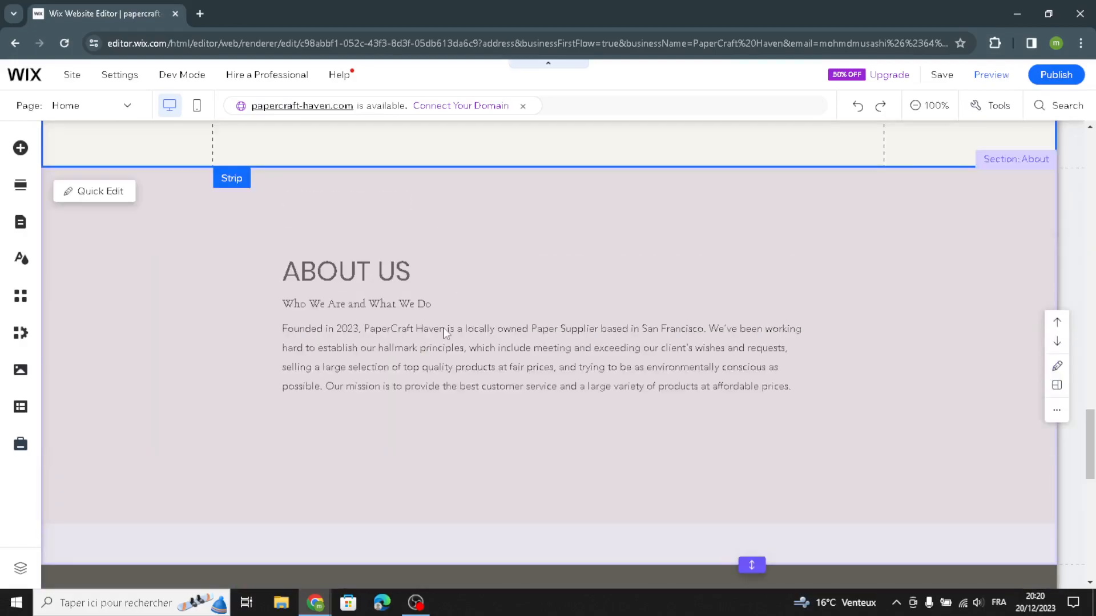
{"action": "left_click", "coordinate": [362, 365]}
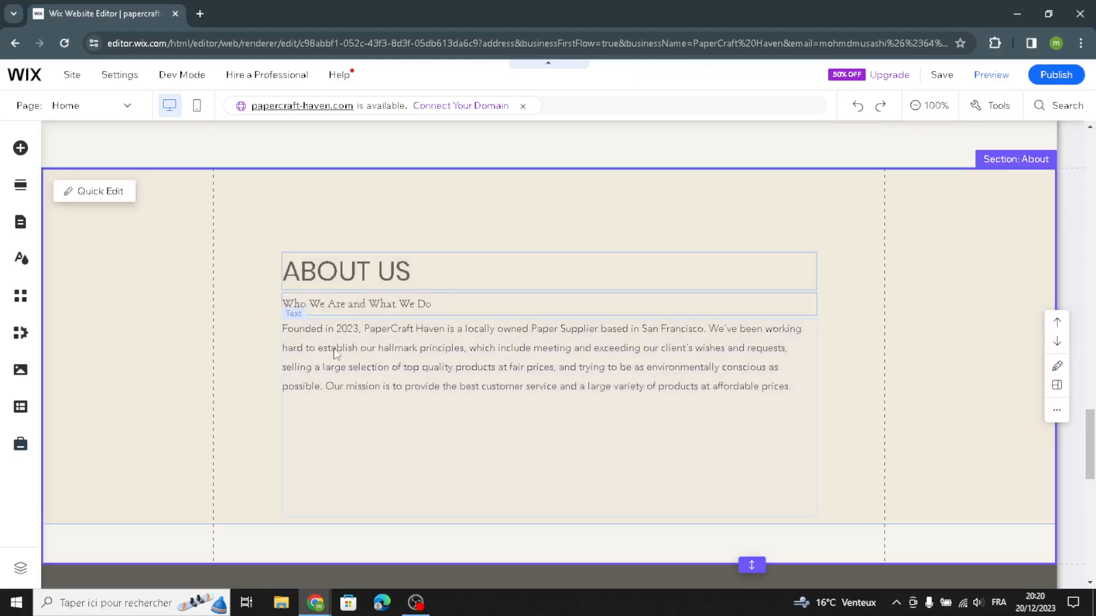
{"action": "left_click", "coordinate": [298, 349]}
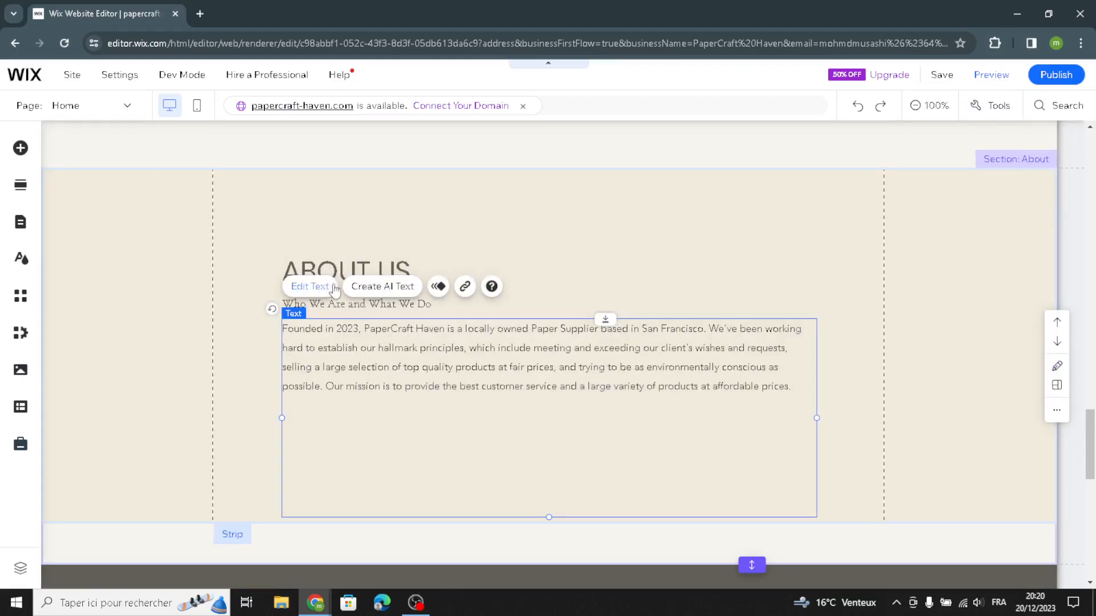
{"action": "left_click", "coordinate": [117, 302]}
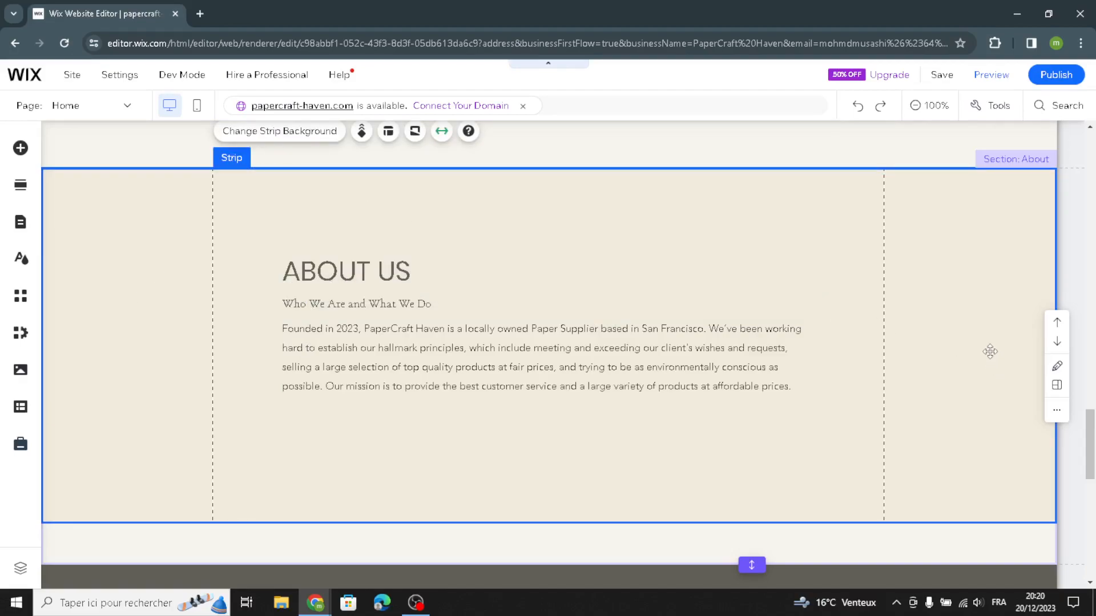
{"action": "left_click", "coordinate": [323, 355]}
{"action": "left_click", "coordinate": [382, 286]}
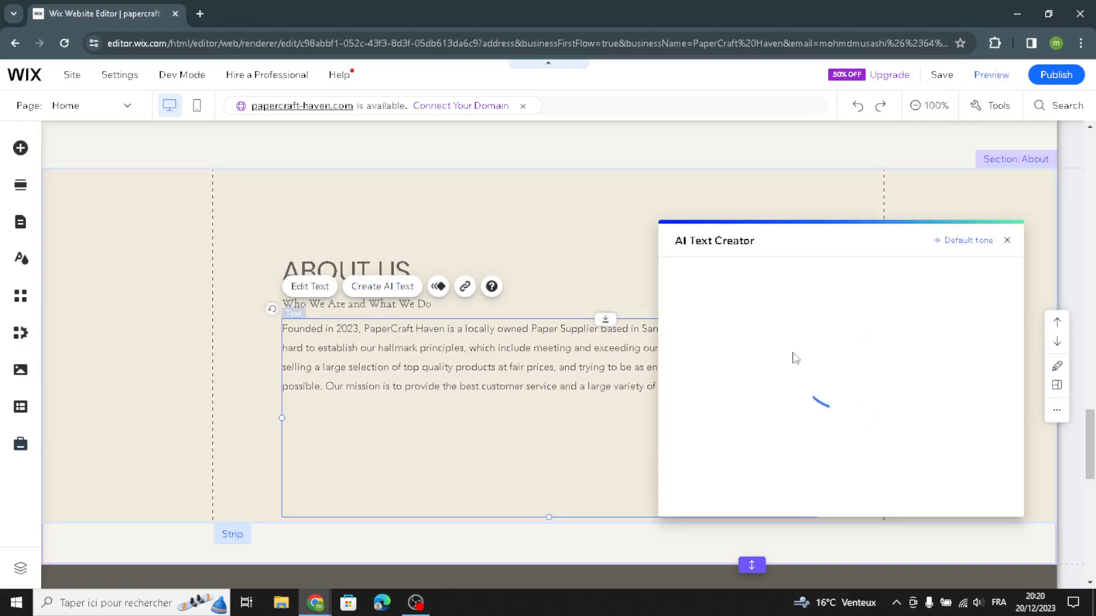
{"action": "left_click", "coordinate": [706, 507]}
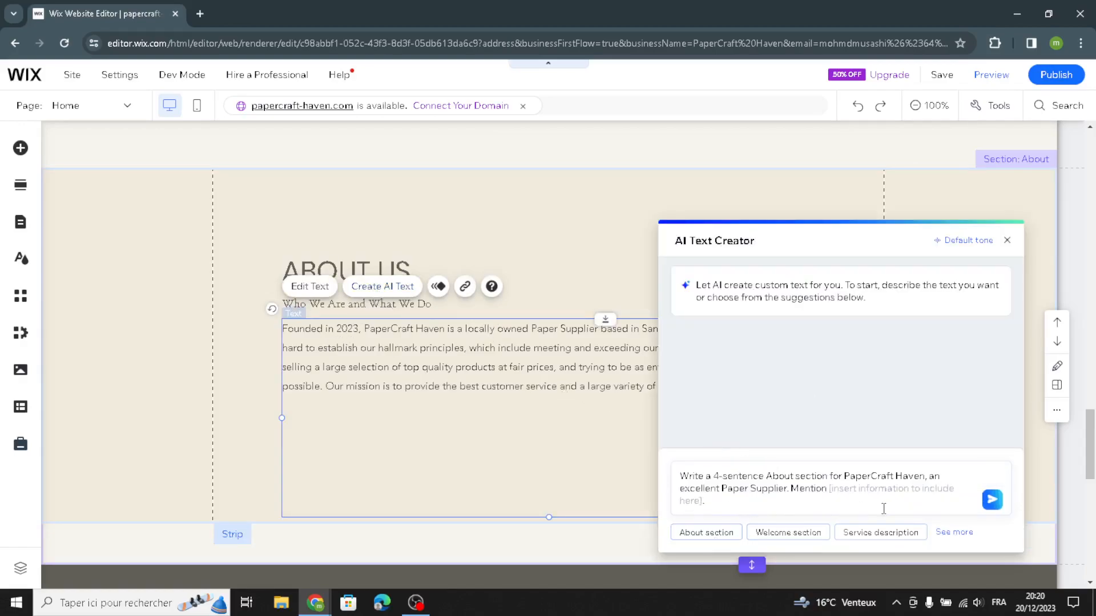
{"action": "left_click", "coordinate": [996, 502]}
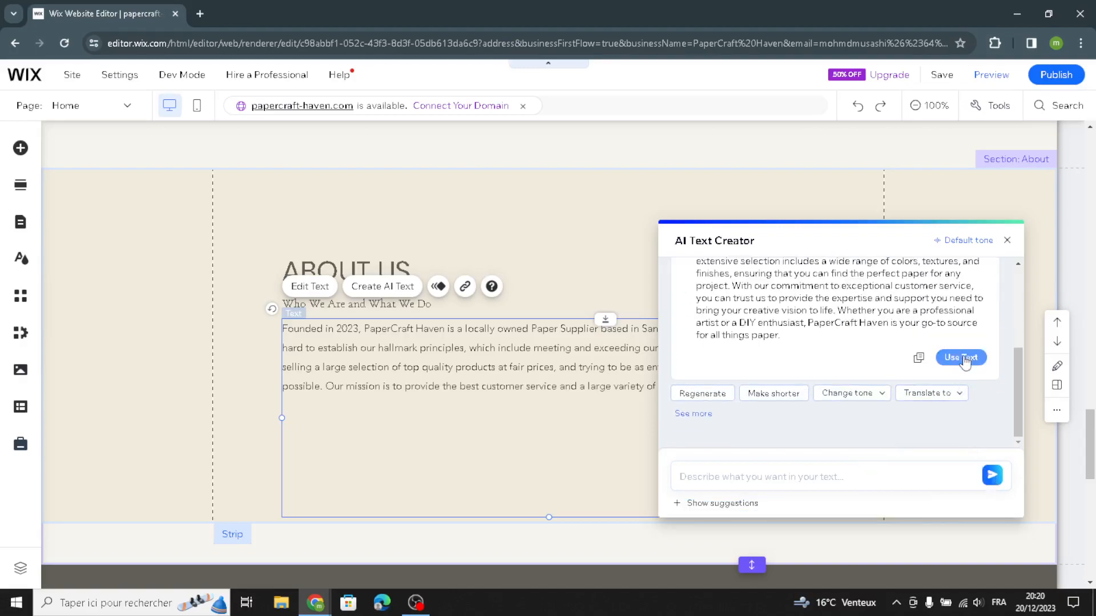
{"action": "left_click", "coordinate": [959, 359]}
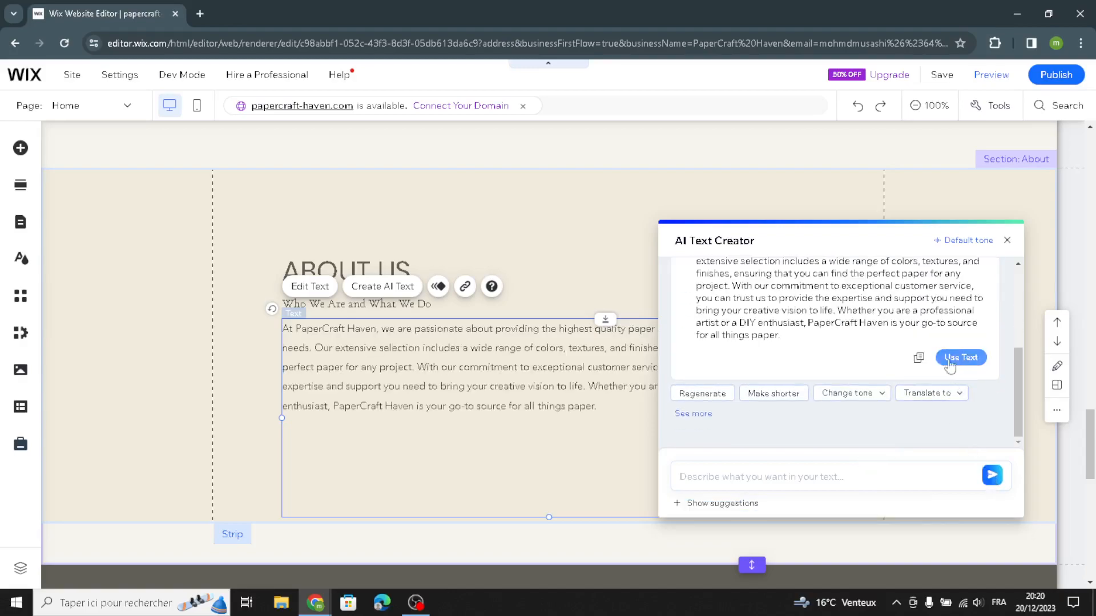
{"action": "left_click", "coordinate": [244, 382]}
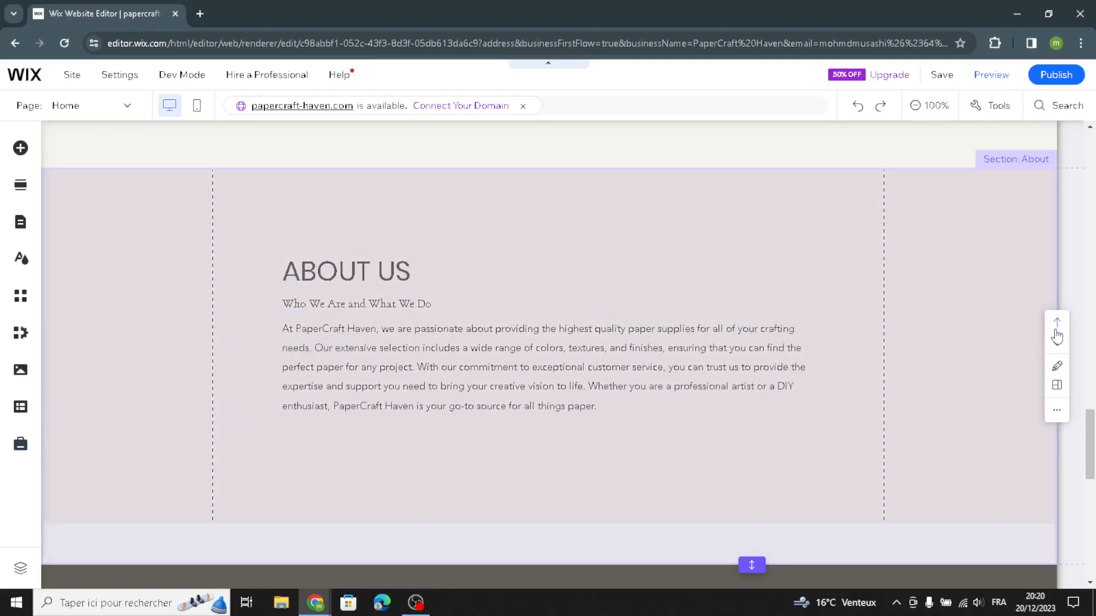
Step: Examine the Features section with the open book image and the Credit, Cash, Check Accepted heading, down to the footer
{"action": "scroll", "coordinate": [971, 423], "scroll_direction": "down", "scroll_amount": 2}
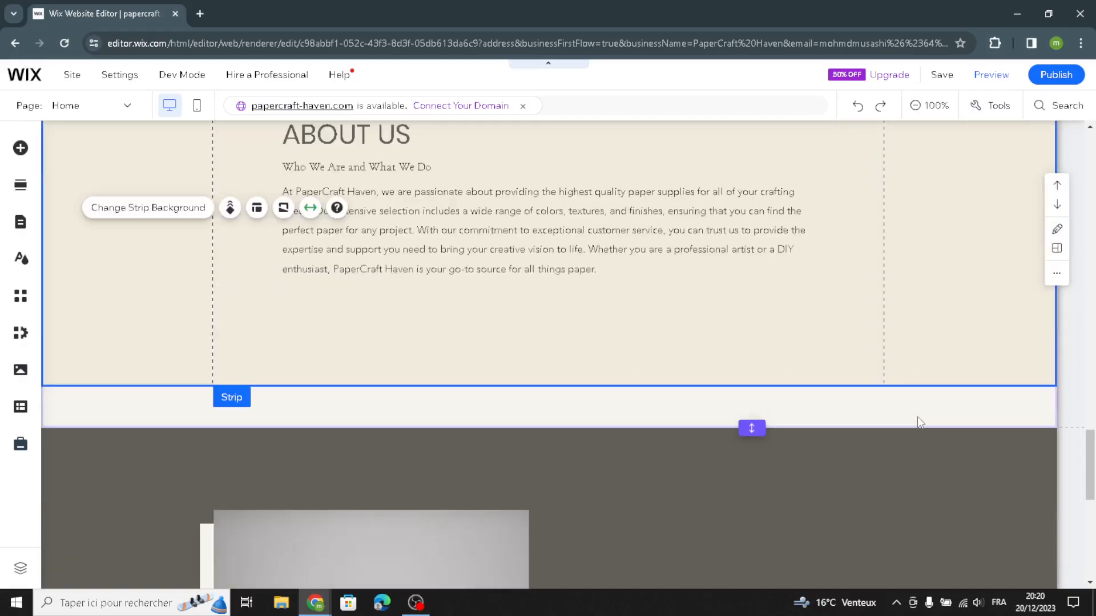
{"action": "scroll", "coordinate": [918, 421], "scroll_direction": "down", "scroll_amount": 3}
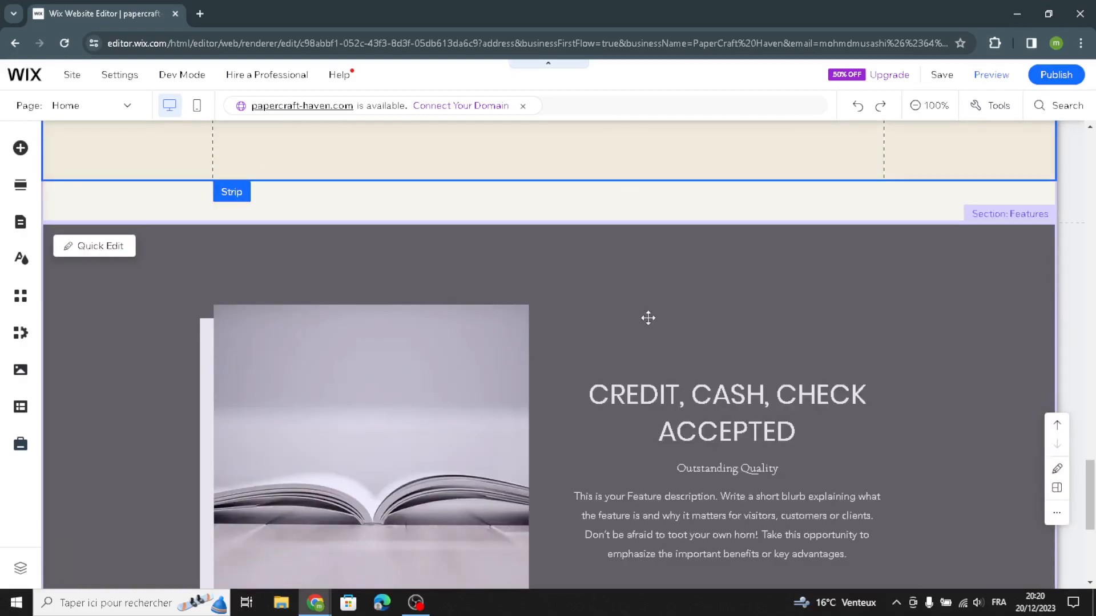
{"action": "scroll", "coordinate": [643, 325], "scroll_direction": "down", "scroll_amount": 3}
{"action": "scroll", "coordinate": [594, 286], "scroll_direction": "up", "scroll_amount": 2}
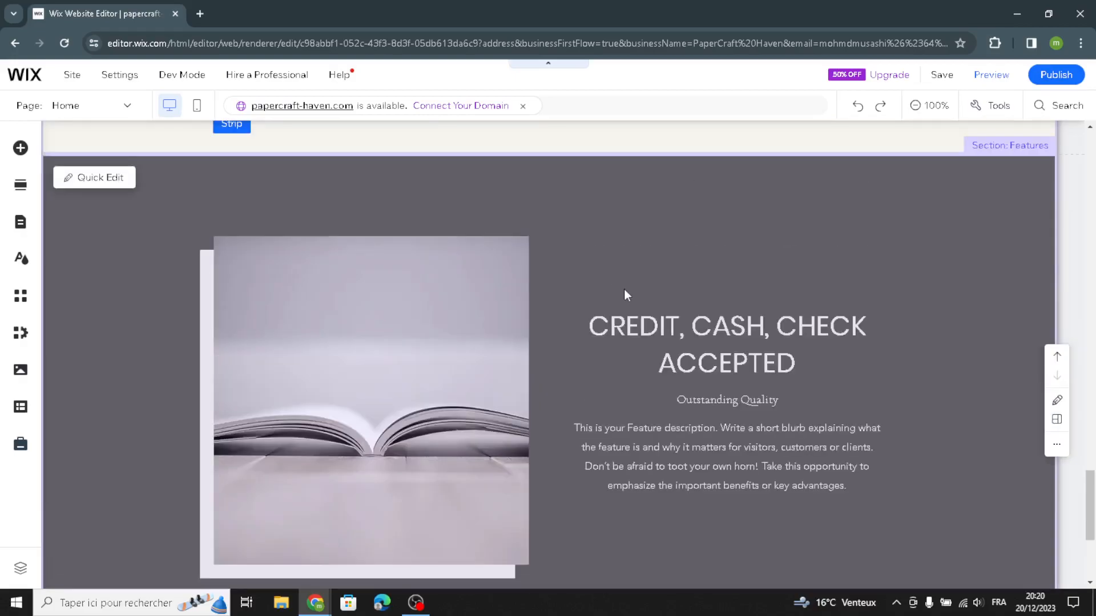
{"action": "scroll", "coordinate": [656, 334], "scroll_direction": "down", "scroll_amount": 2}
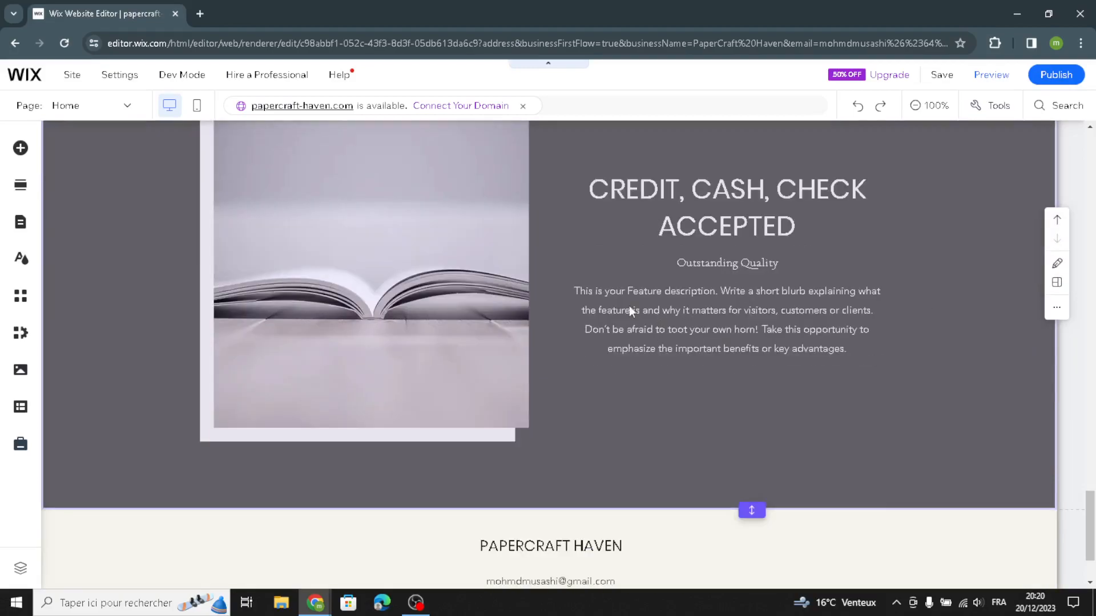
{"action": "left_click", "coordinate": [690, 201]}
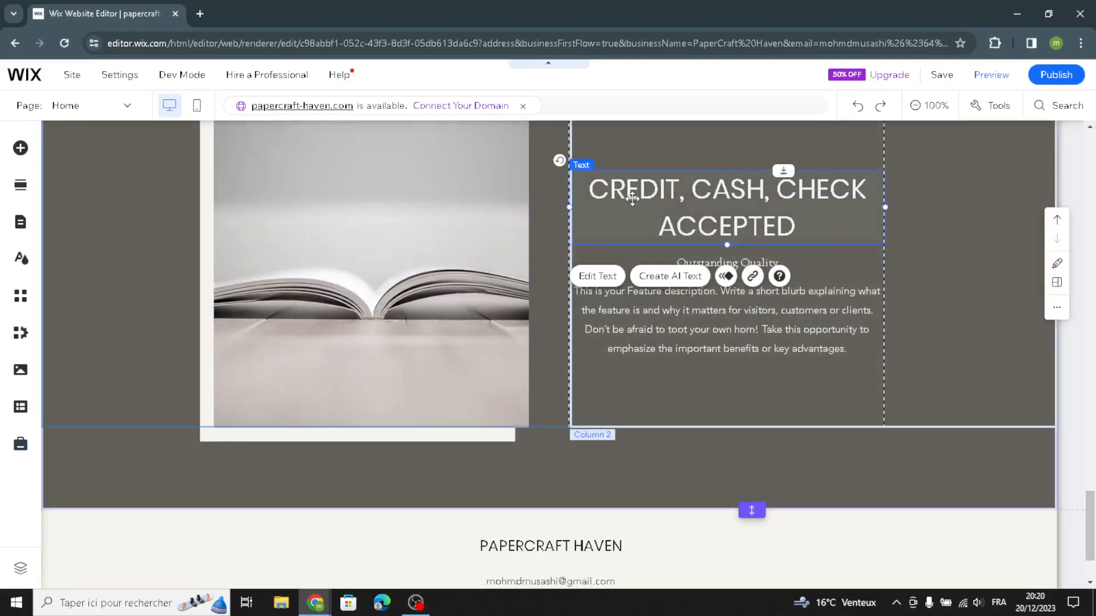
{"action": "scroll", "coordinate": [666, 153], "scroll_direction": "up", "scroll_amount": 1}
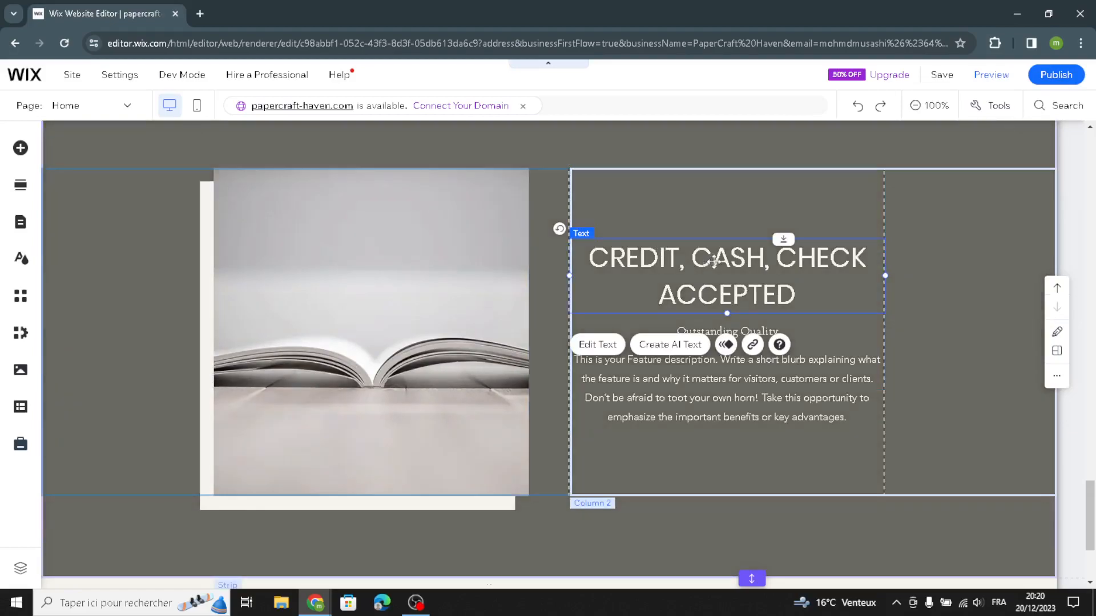
{"action": "scroll", "coordinate": [342, 309], "scroll_direction": "down", "scroll_amount": 3}
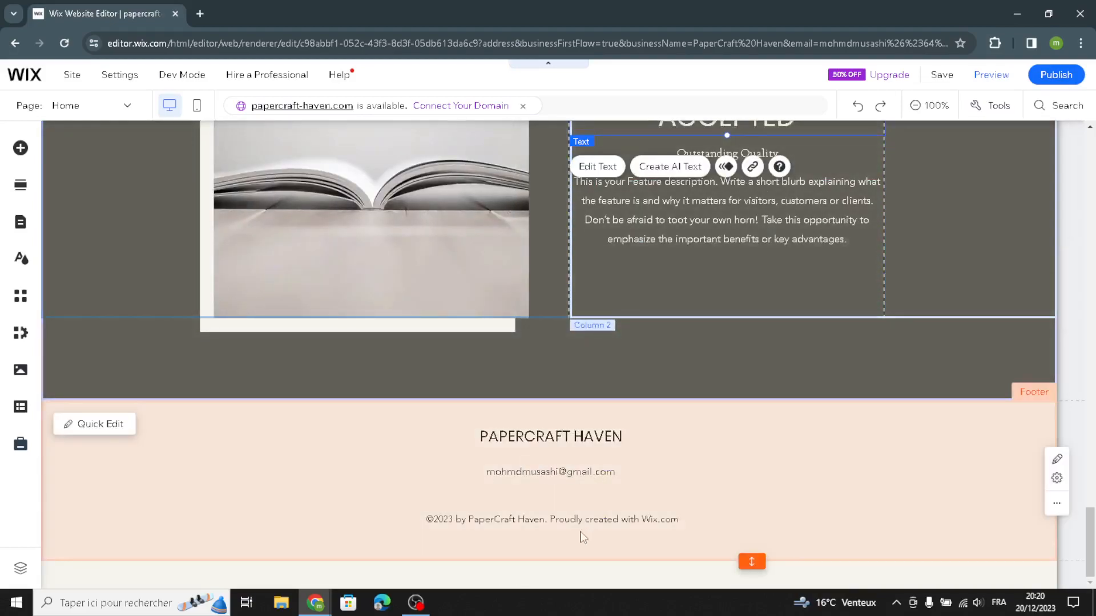
Step: Open the footer's quick editing options to check its business name, e-mail and copyright texts, and close them
{"action": "left_click", "coordinate": [321, 490]}
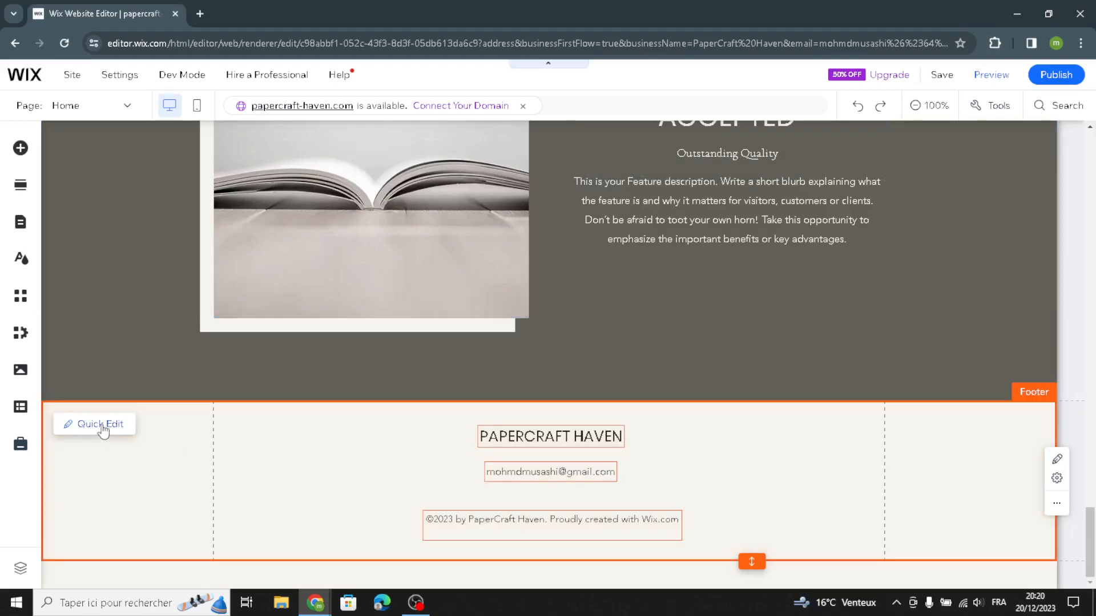
{"action": "left_click", "coordinate": [100, 424]}
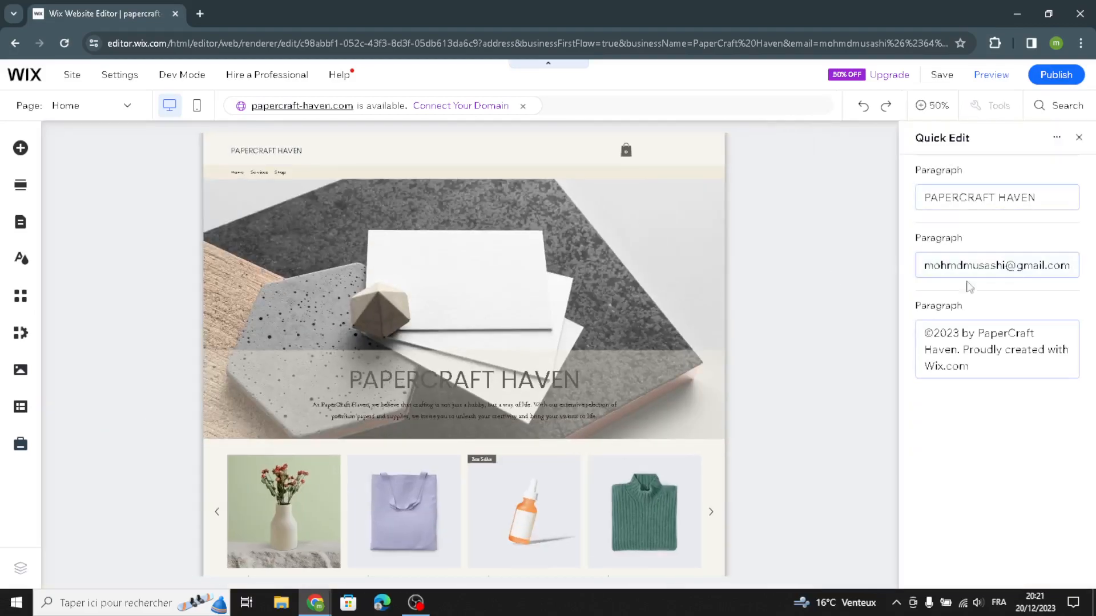
{"action": "left_click", "coordinate": [1079, 139]}
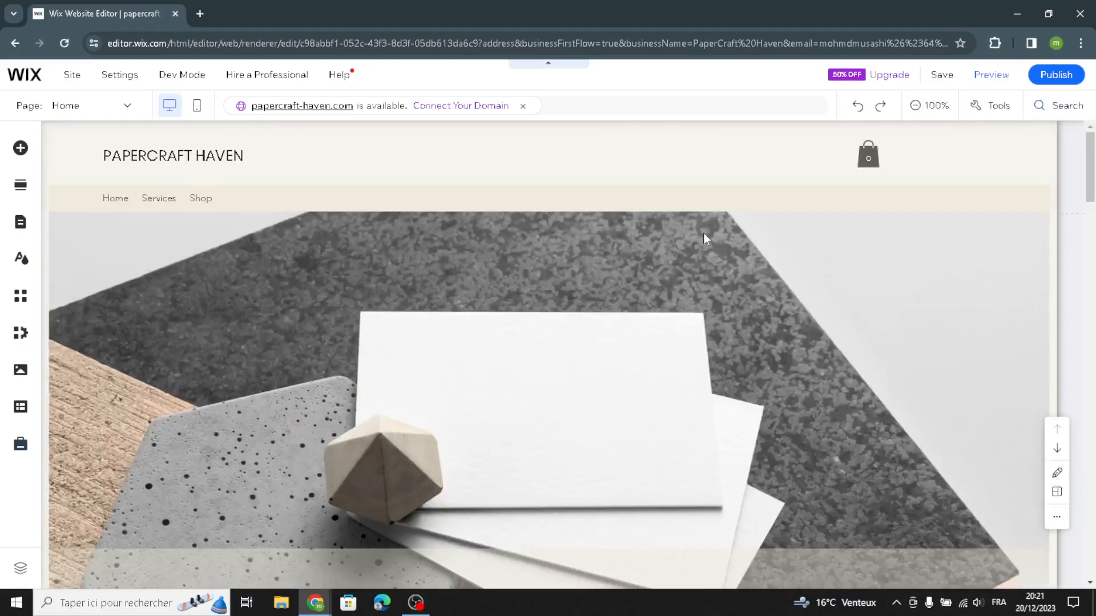
Step: Preview the homepage as visitors see it, look through its sections, and publish the site
{"action": "left_click", "coordinate": [990, 76]}
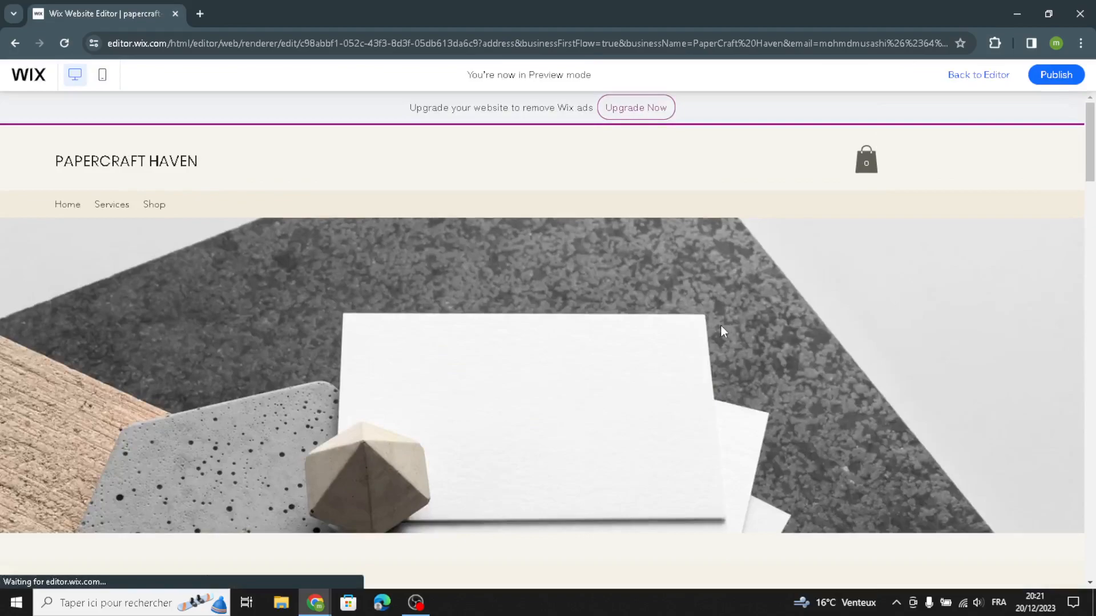
{"action": "scroll", "coordinate": [722, 331], "scroll_direction": "down", "scroll_amount": 15}
{"action": "scroll", "coordinate": [786, 313], "scroll_direction": "down", "scroll_amount": 5}
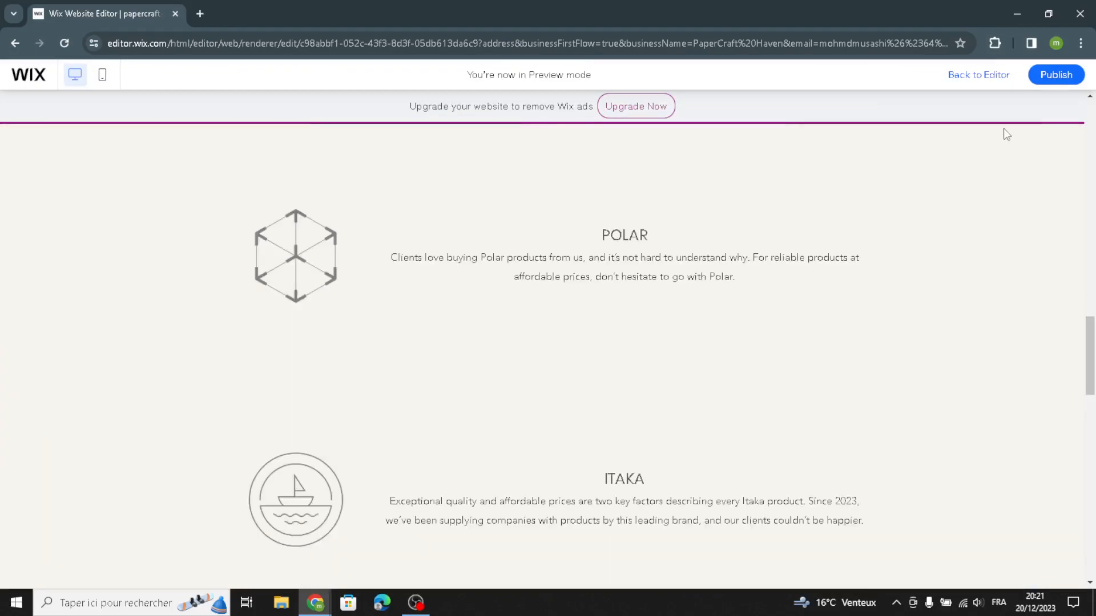
{"action": "left_click", "coordinate": [1055, 75]}
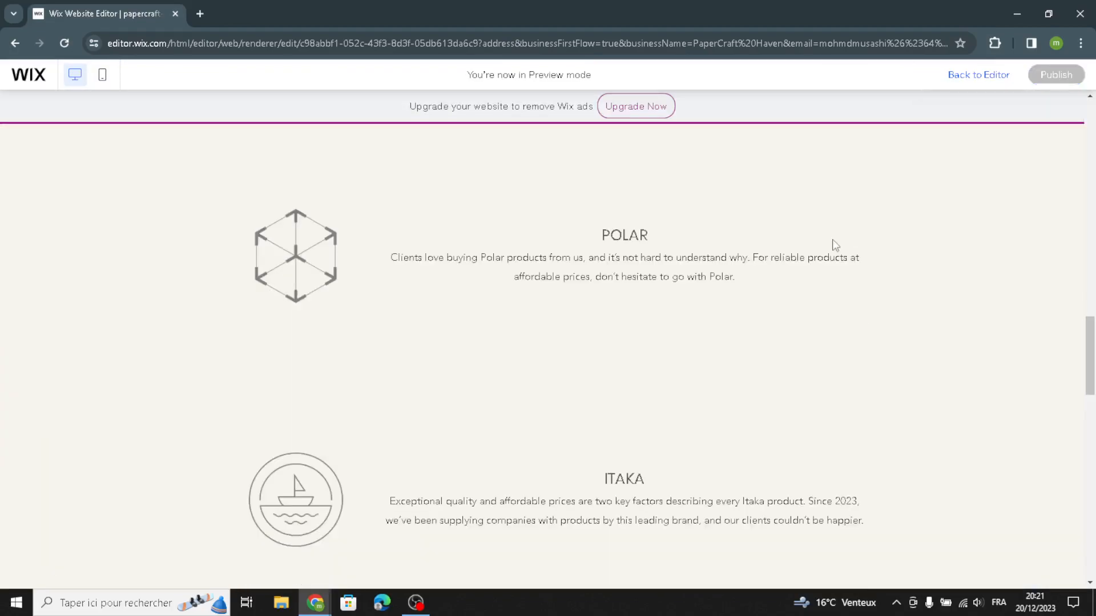